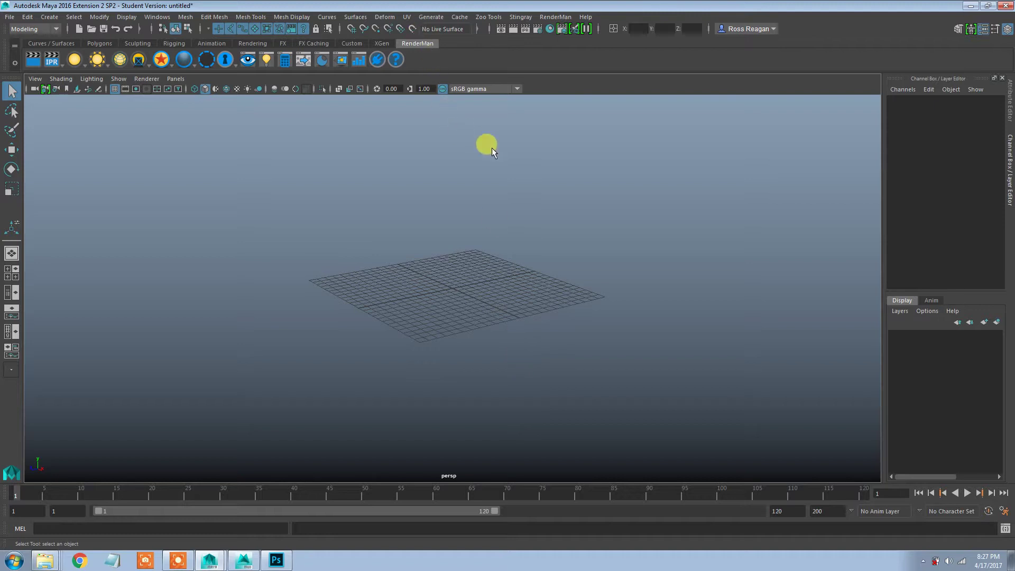
alt+drag(492, 148, 493, 210)
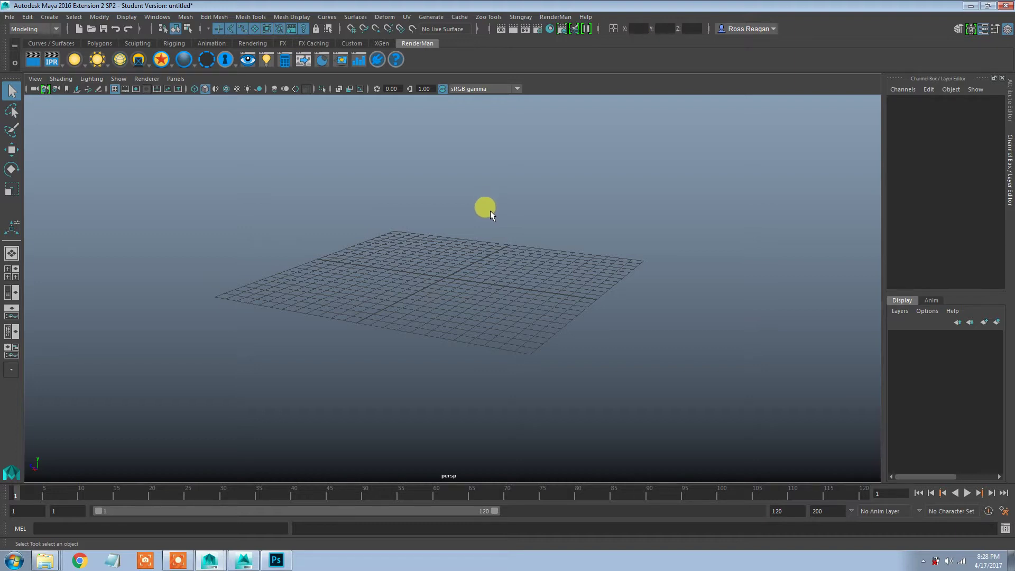
alt+middle_drag(490, 210, 486, 220)
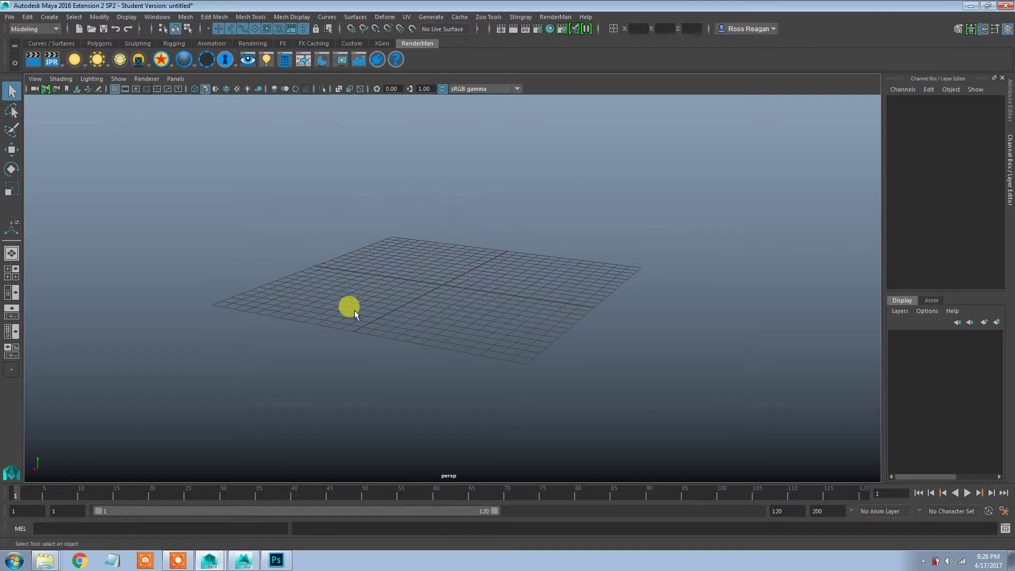
Step: Switch to the Week_03 folder in File Explorer and examine the first orange reference photos in Orange_Photos, including the stem close-up
click(45, 560)
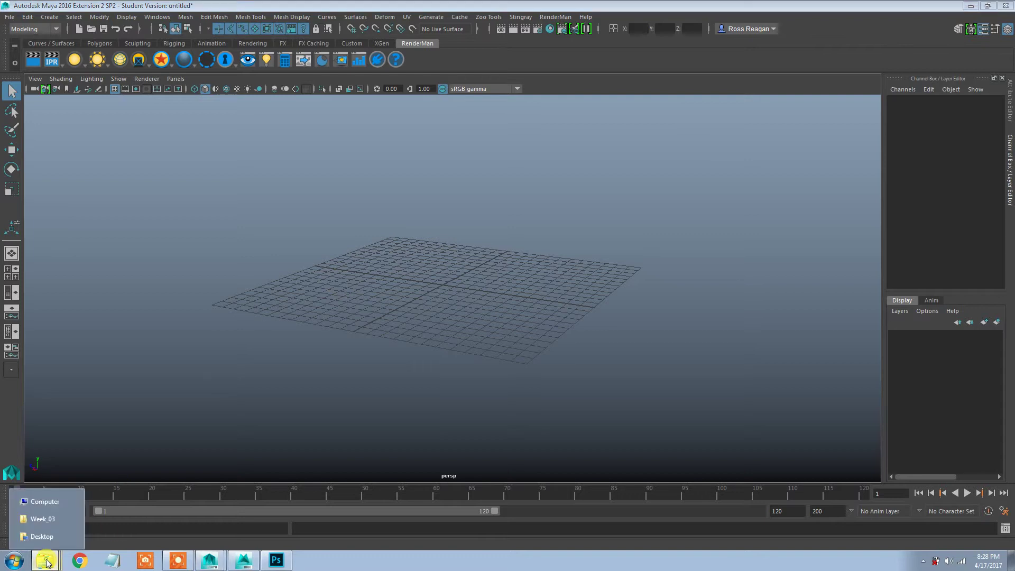
click(42, 519)
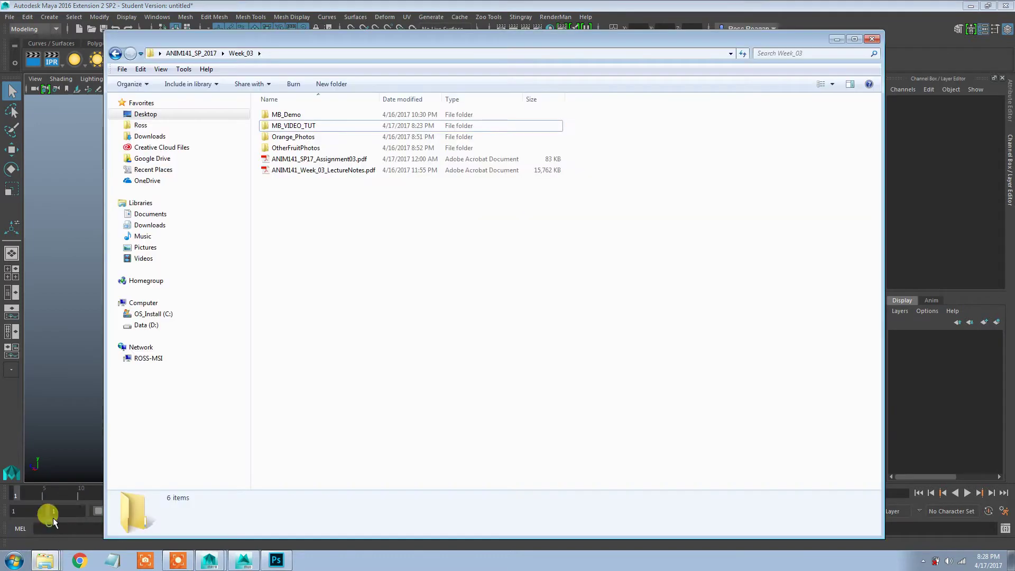
double_click(291, 139)
click(308, 115)
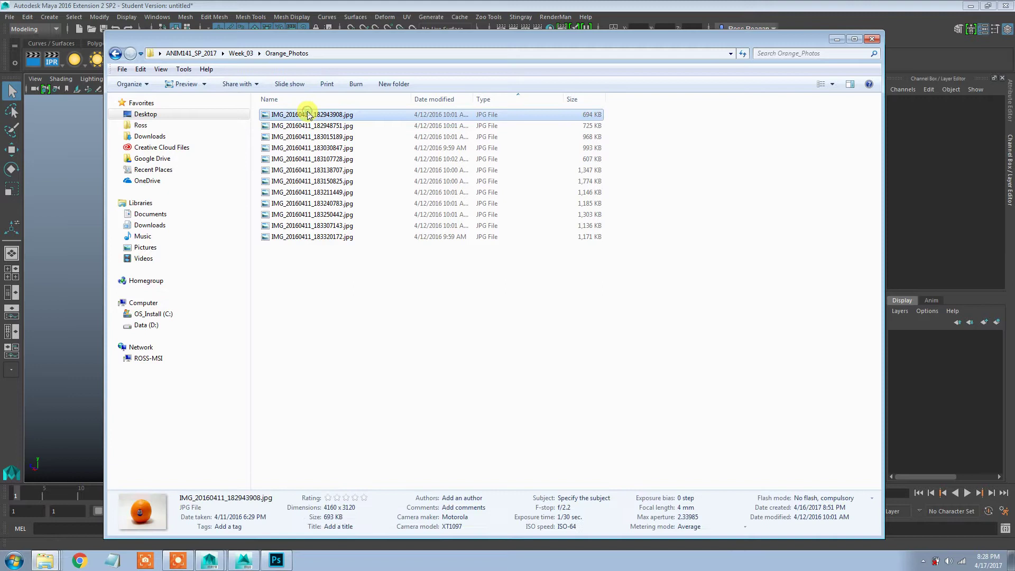
double_click(308, 115)
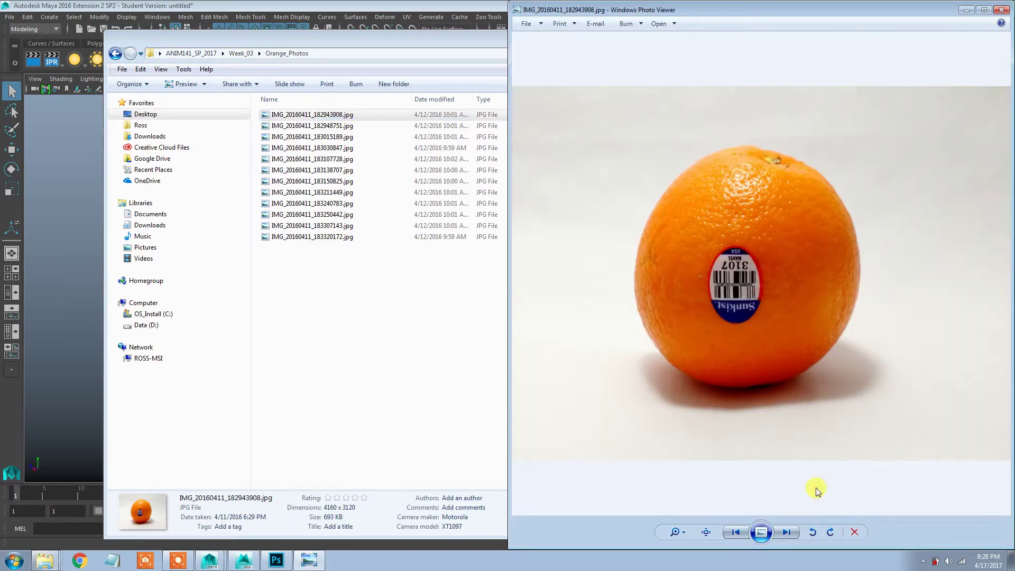
click(792, 537)
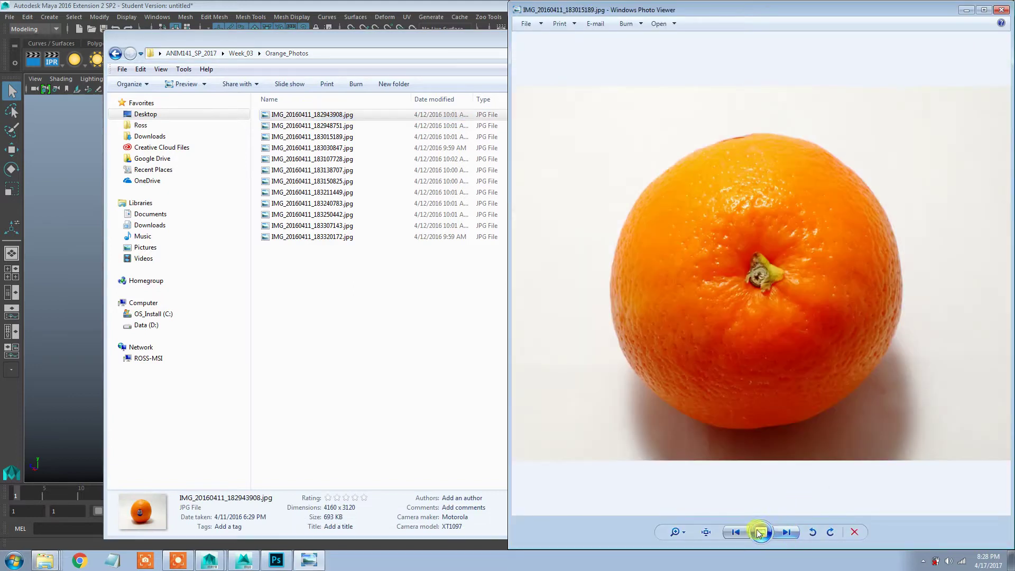
click(734, 533)
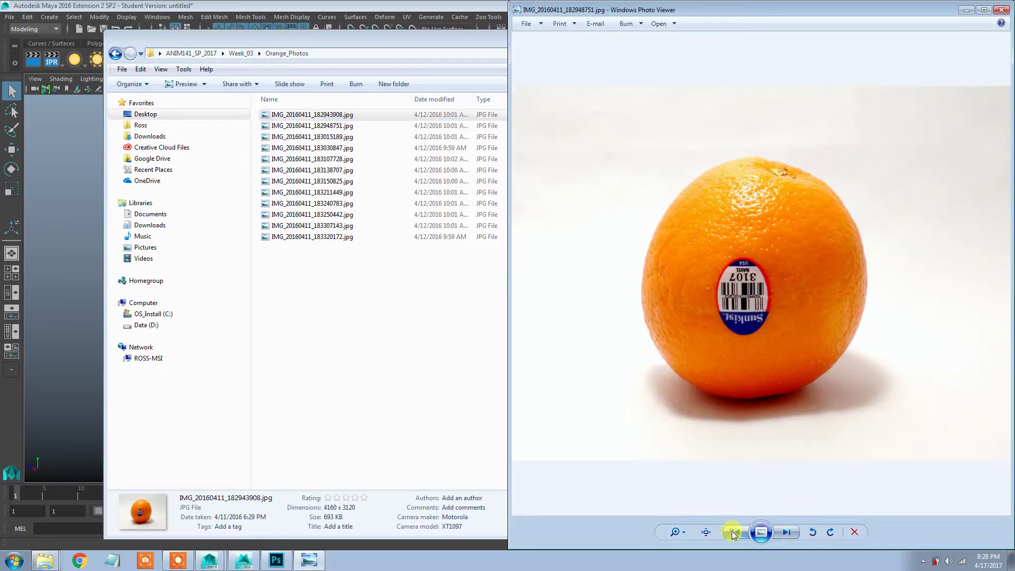
click(967, 10)
click(832, 35)
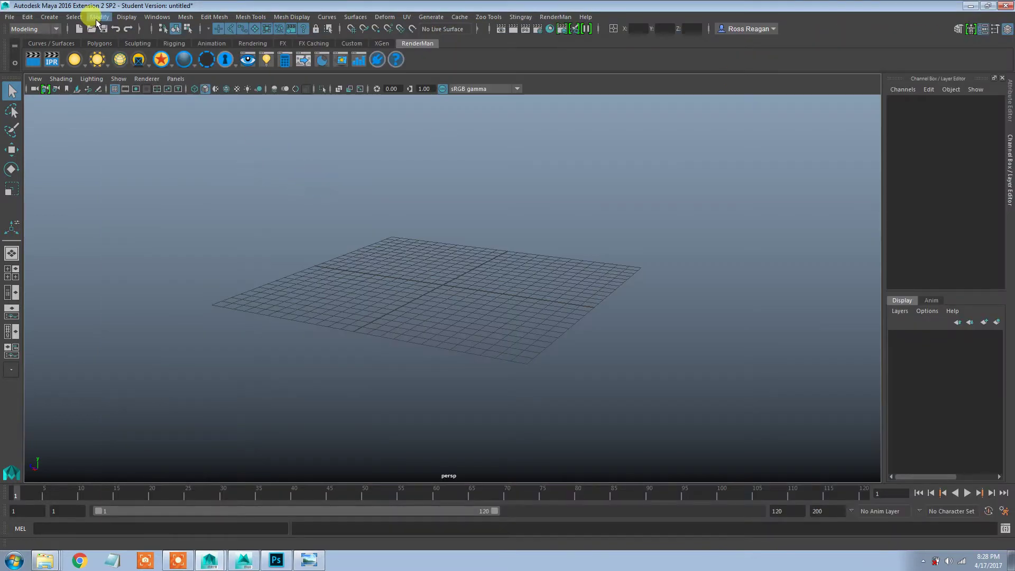
Step: Create a polygon cube and set its width, height and depth to 19.3
click(49, 17)
mouse_move(133, 54)
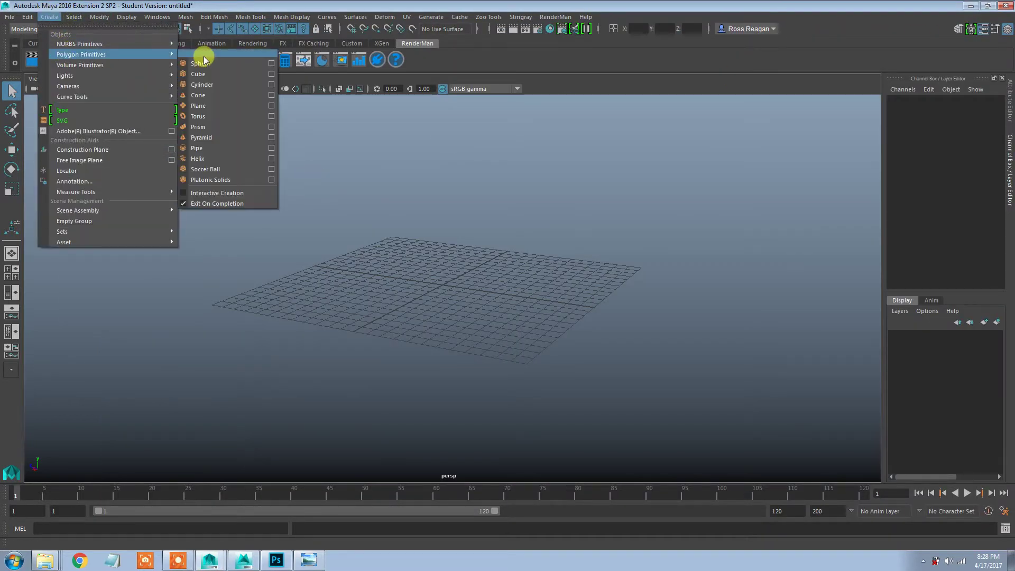
click(225, 76)
click(905, 219)
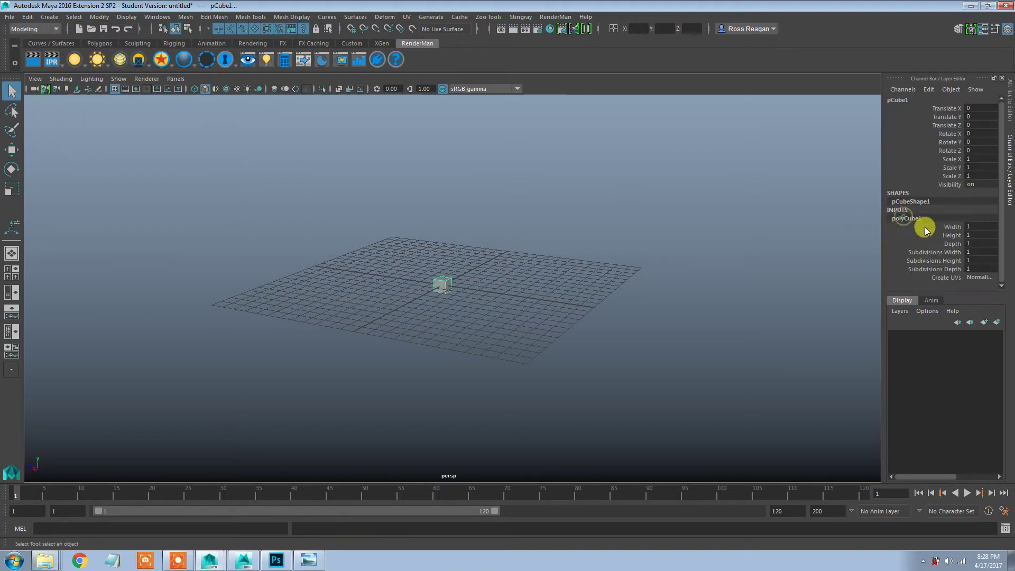
drag(930, 243, 925, 227)
middle_drag(560, 209, 665, 222)
alt+drag(666, 224, 669, 257)
Step: Smooth the cube into a sphere with 3 divisions
click(184, 17)
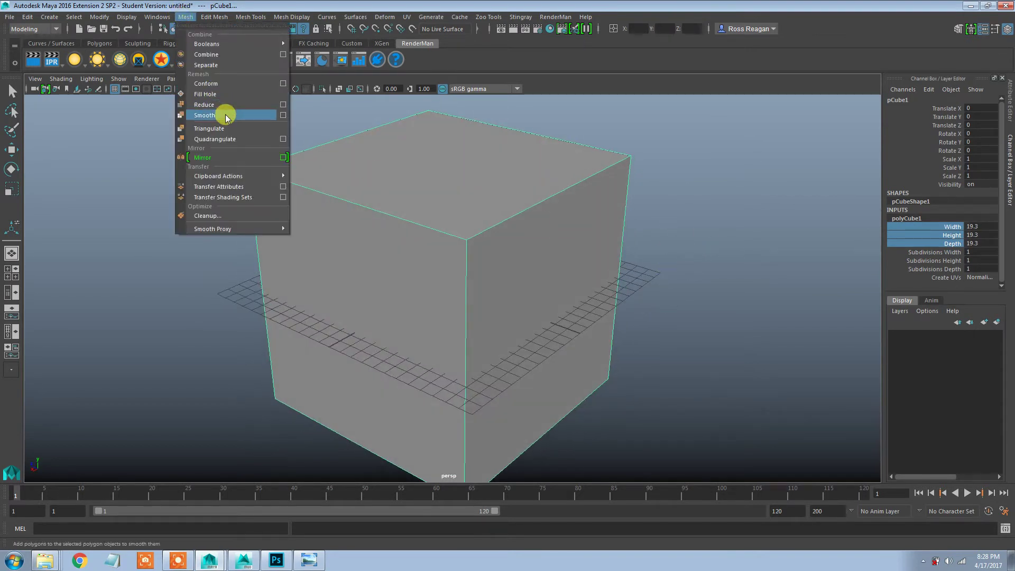
click(224, 113)
drag(712, 382, 727, 378)
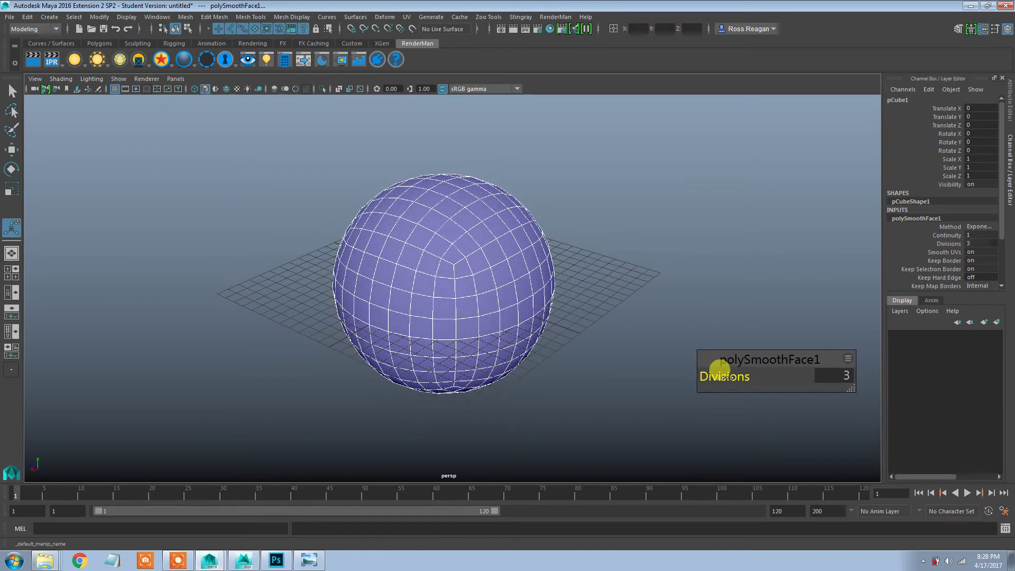
alt+drag(653, 342, 580, 324)
key(q)
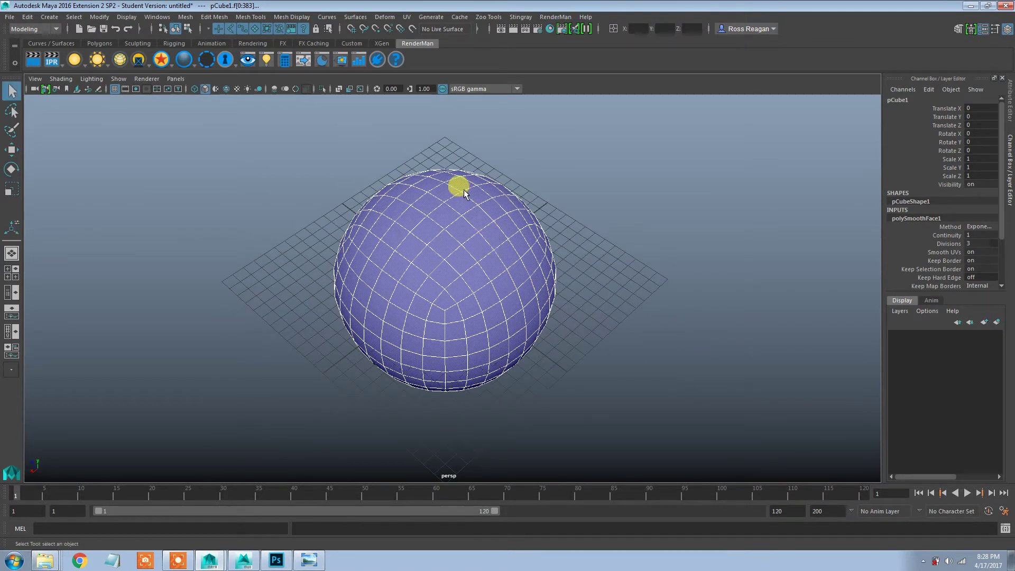
Step: Select the four faces meeting at the sphere's top and compare them with the reference photo of the orange's stem
right_drag(464, 190, 471, 216)
click(445, 197)
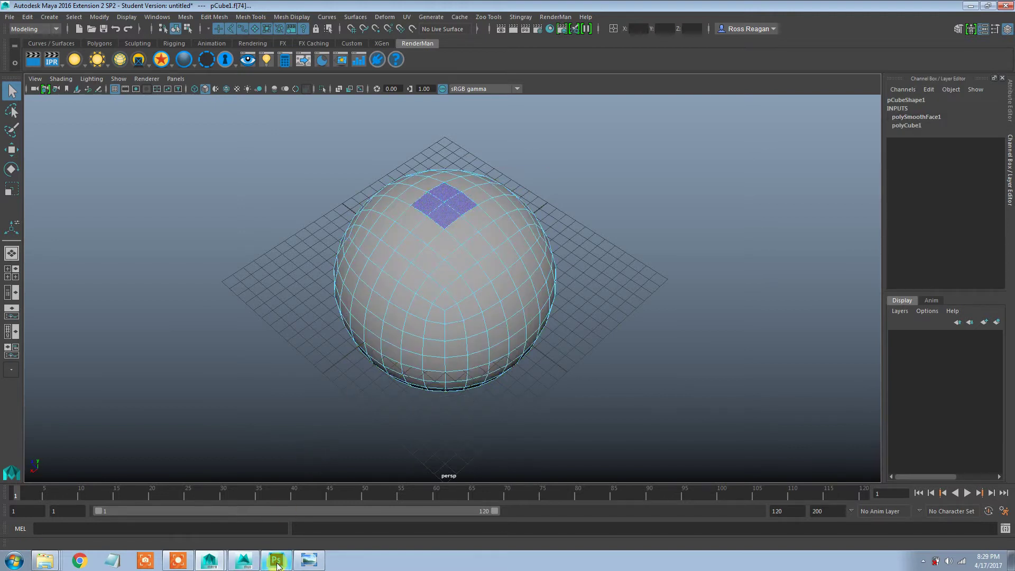
click(308, 562)
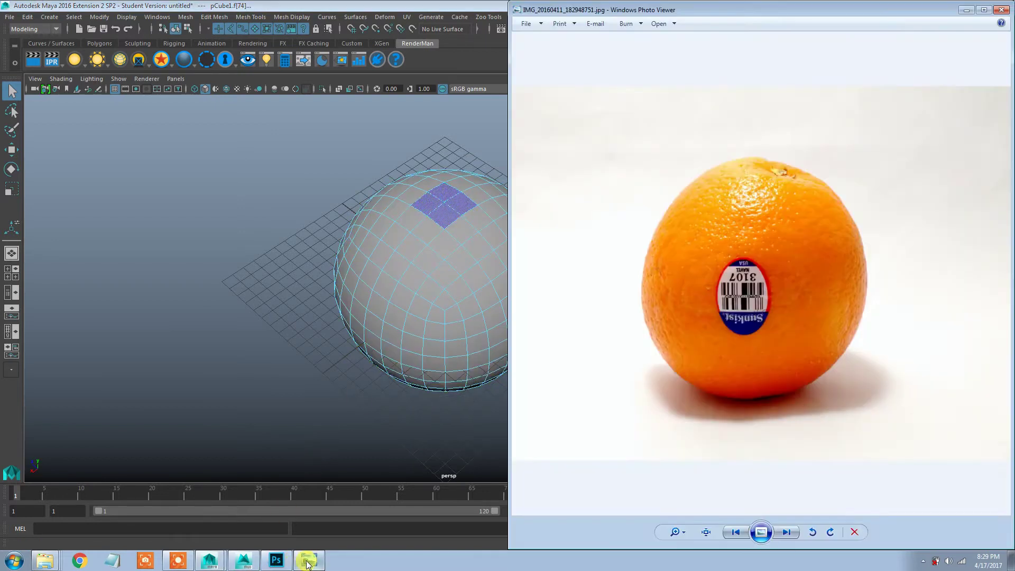
click(735, 533)
click(789, 532)
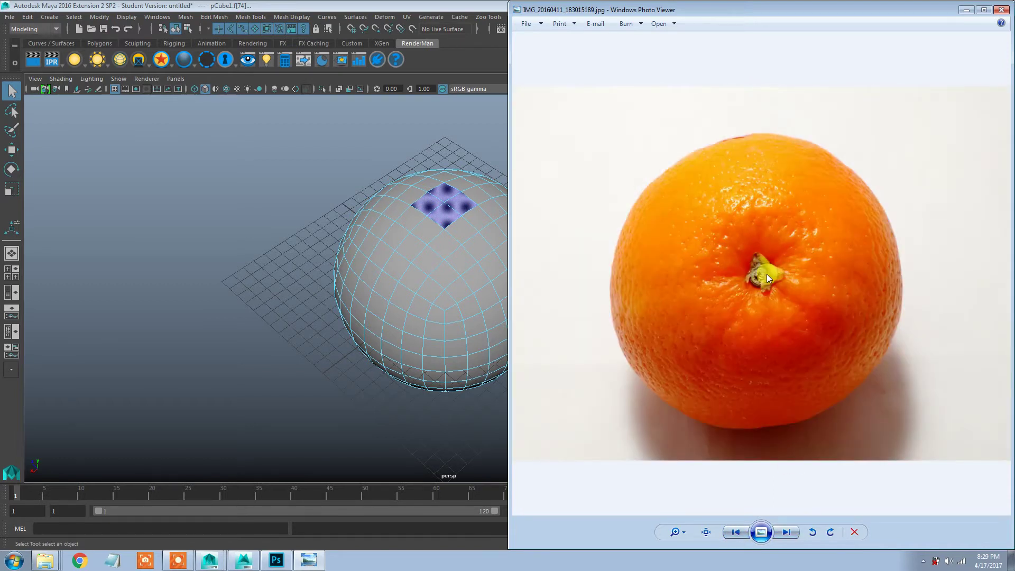
click(442, 203)
Step: Try lowering the four selected top faces with the Move tool and undo the move
key(w)
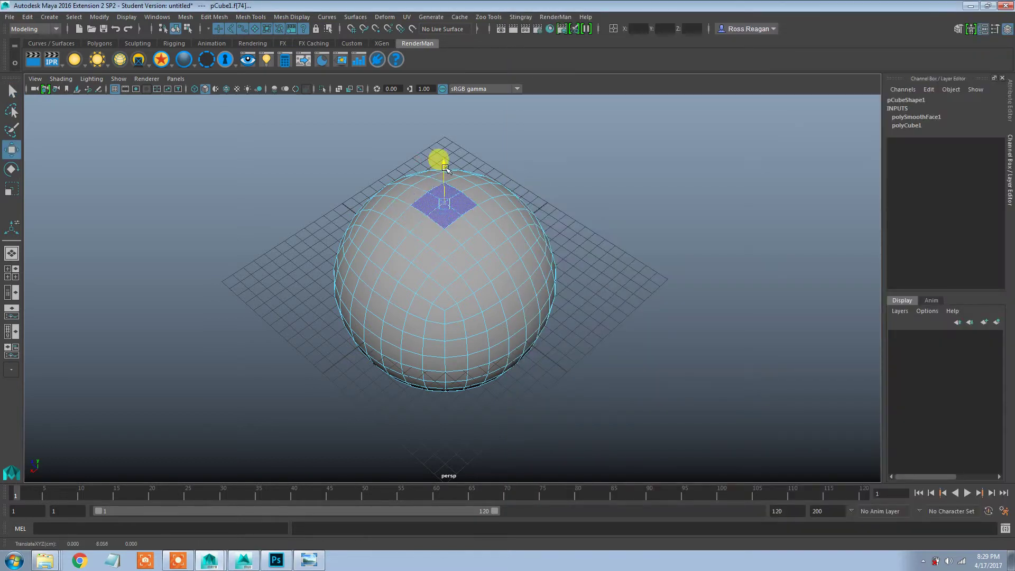
drag(445, 168, 470, 200)
key(ctrl+z)
key(q)
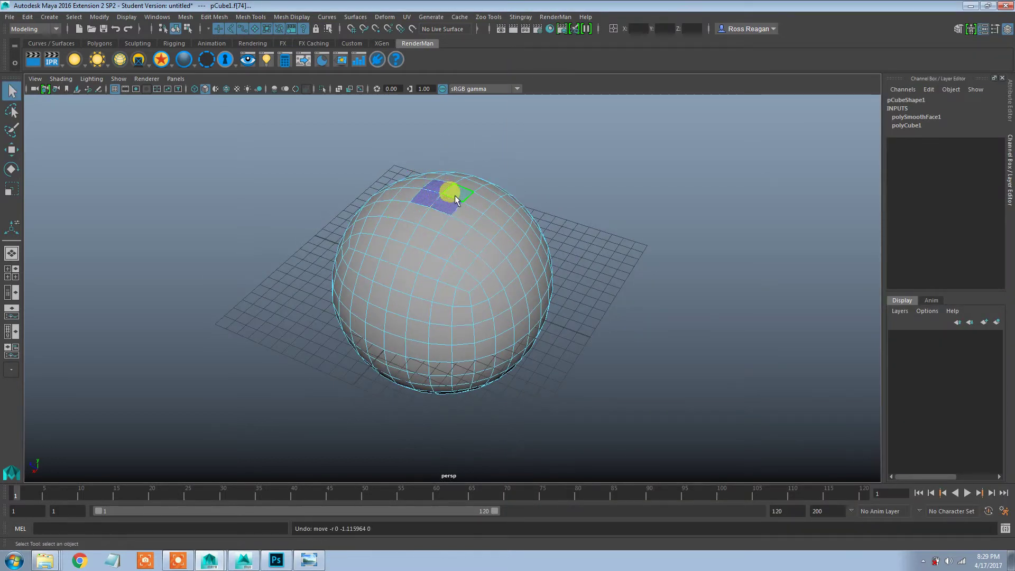
Step: Extrude the four selected faces at the sphere's top into a smaller square recess
mouse_move(453, 195)
shift+right_down()
mouse_move(448, 216)
mouse_move(452, 201)
shift+right_up()
alt+drag(452, 201, 446, 211)
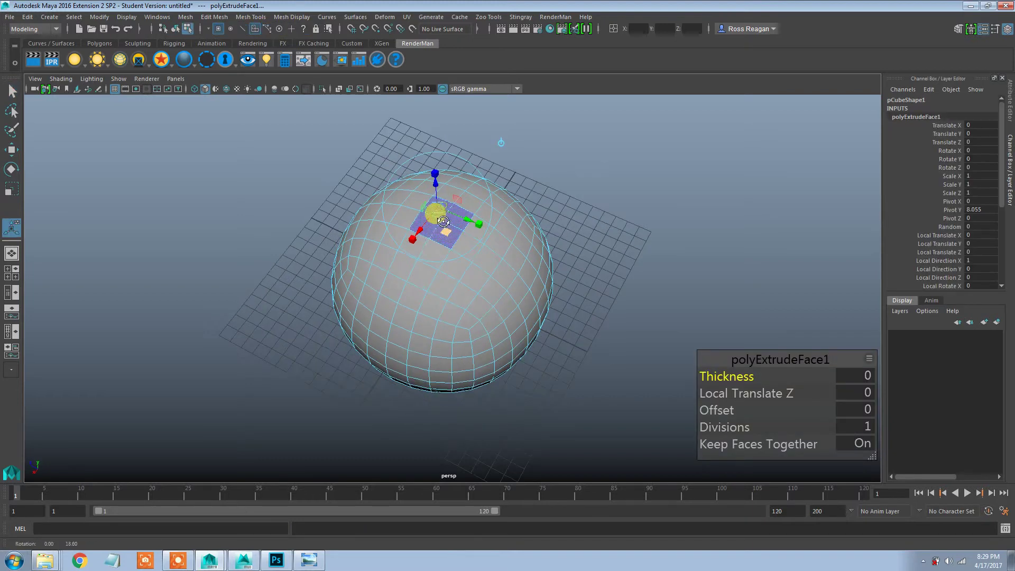
key(r)
alt+right_drag(445, 222, 443, 198)
alt+middle_drag(443, 199, 457, 236)
drag(458, 236, 459, 213)
key(w)
Step: Switch to vertex editing and nudge a single vertex of the extruded recess vertically
alt+drag(458, 214, 496, 225)
key(q)
right_drag(472, 219, 434, 218)
click(465, 216)
key(w)
mouse_move(465, 208)
mouse_down()
mouse_move(466, 185)
mouse_move(466, 197)
mouse_up()
Step: Select the inner and rim vertices of the recess and smooth them with Average Vertices
alt+middle_drag(465, 196, 467, 238)
alt+right_drag(467, 238, 471, 274)
alt+drag(470, 274, 540, 274)
alt+middle_drag(540, 274, 509, 305)
alt+right_drag(509, 305, 497, 262)
key(q)
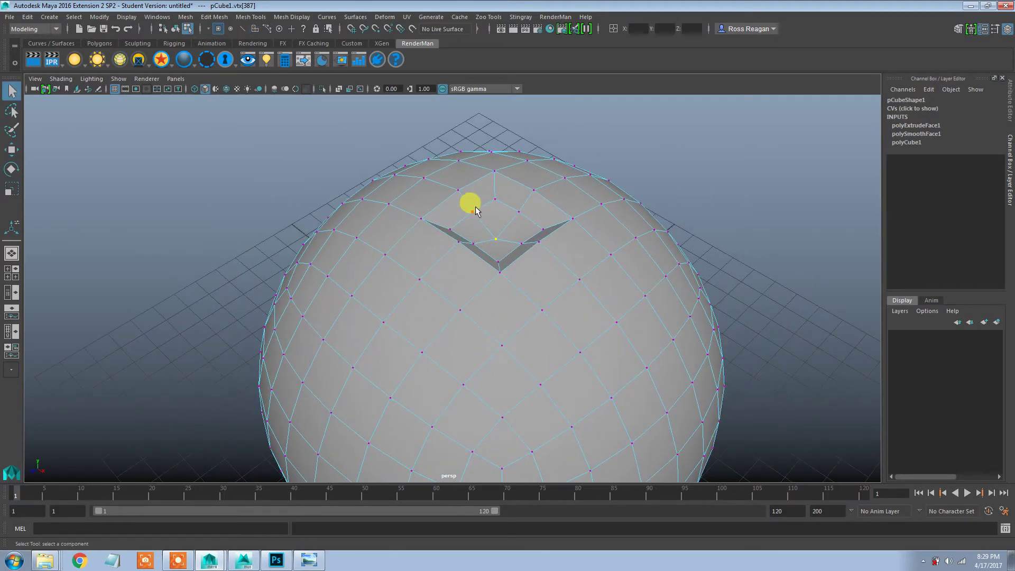
click(474, 208)
shift+double_click(490, 201)
alt+drag(517, 225, 499, 283)
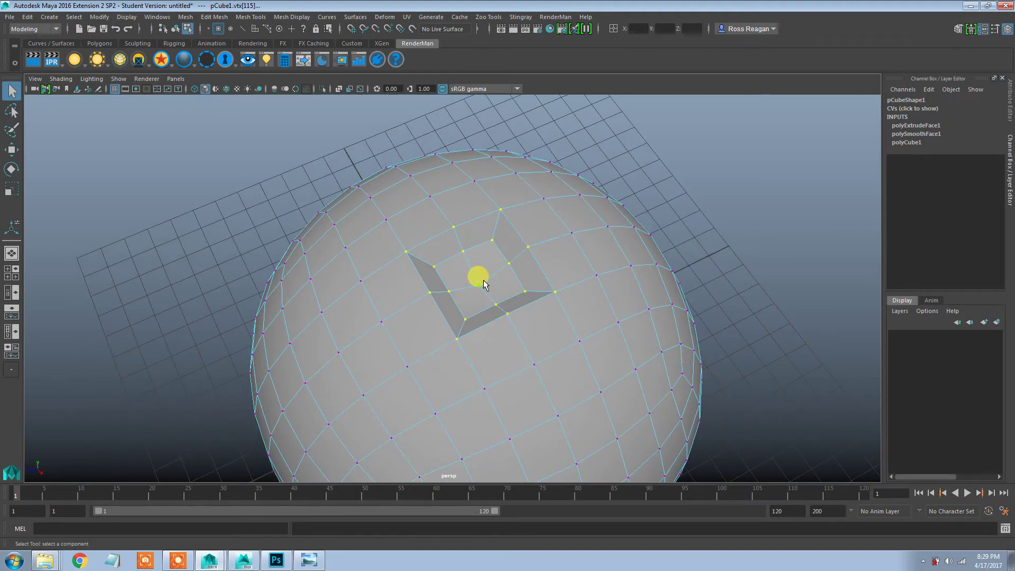
shift+right_drag(478, 277, 524, 249)
Step: Repeat Average Vertices, with 10 iterations, on individual vertices inside the recess and along its far rim
alt+drag(524, 275, 437, 247)
click(442, 250)
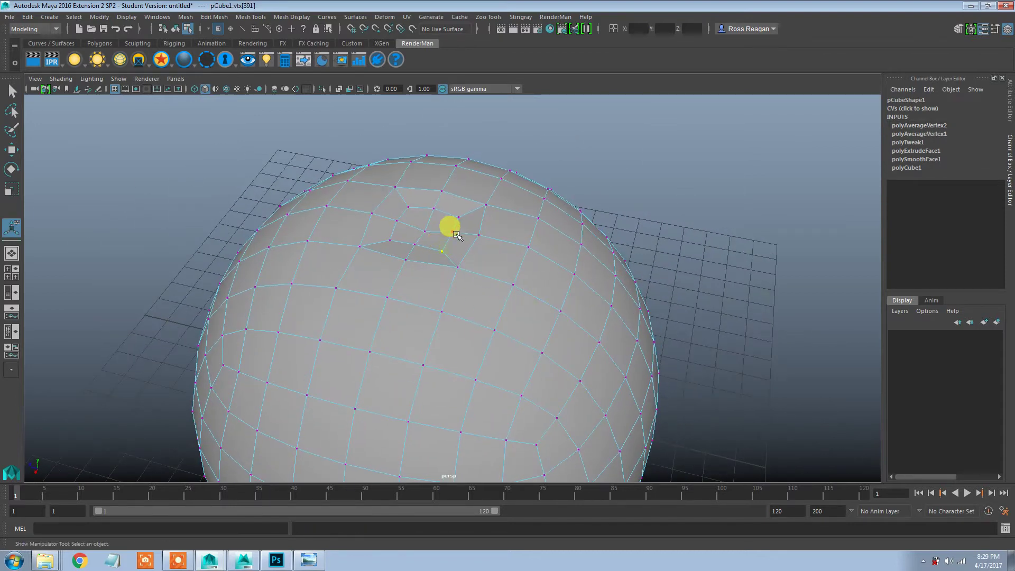
key(g)
key(g)
key(g)
key(g)
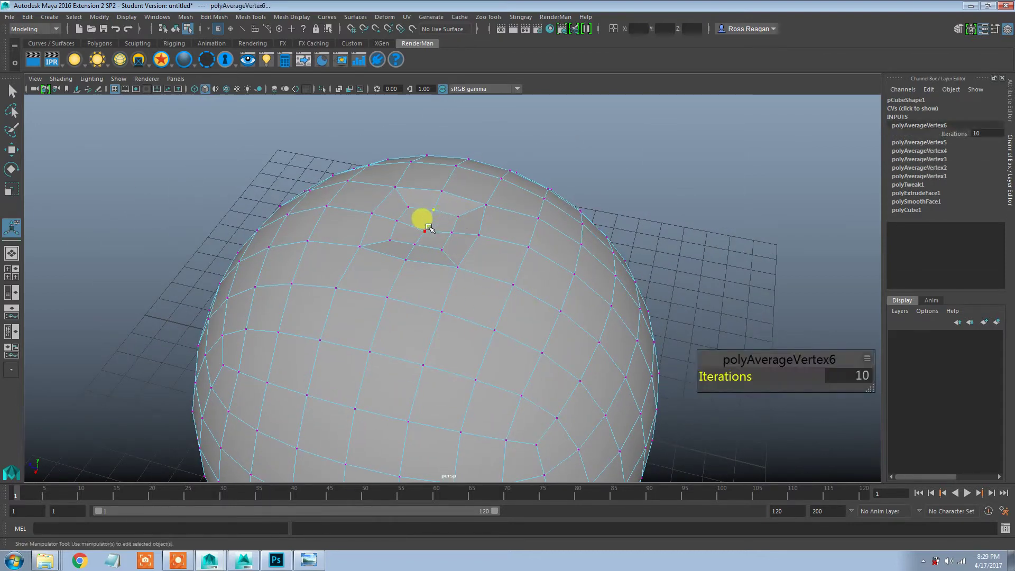
key(g)
key(g)
key(g)
key(g)
key(g)
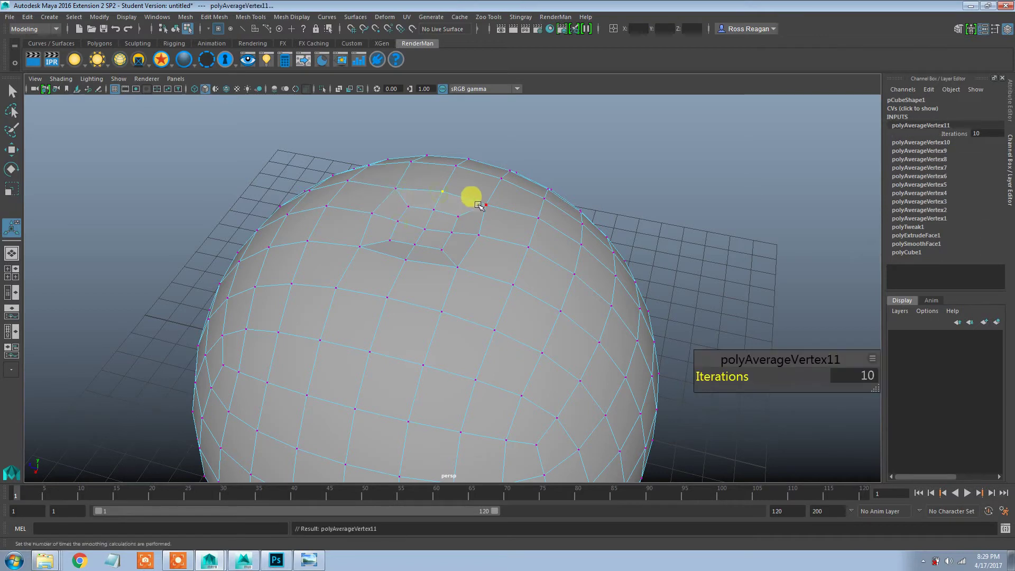
Step: Average the remaining vertices around the recess rim one by one, using 10 iterations each
click(483, 205)
key(g)
click(408, 259)
key(g)
click(360, 247)
key(g)
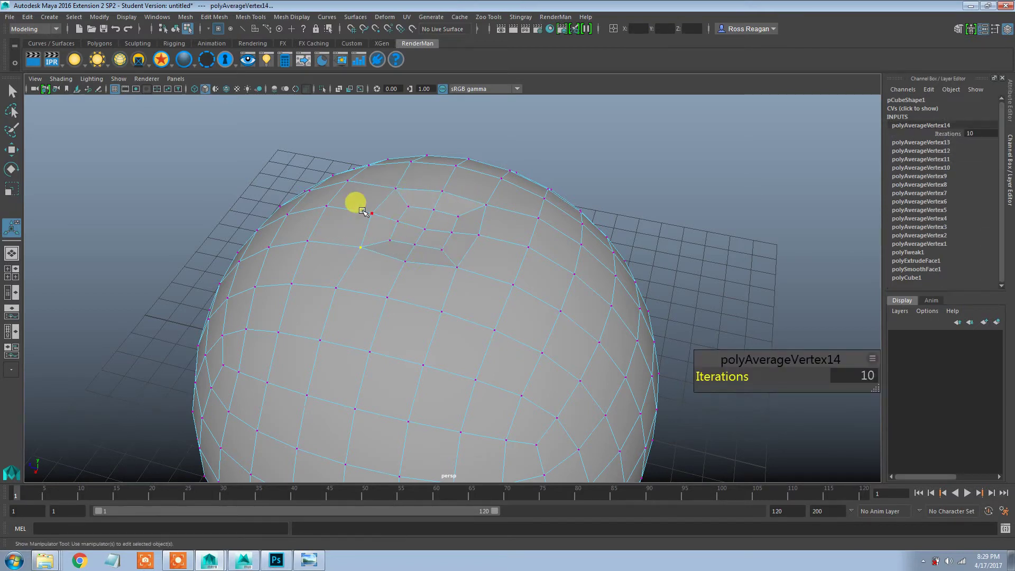
click(366, 212)
key(g)
click(474, 233)
key(g)
Step: Lower the four faces at the recess floor to deepen the dimple, and return to object mode with the sphere deselected
alt+drag(464, 300, 492, 273)
key(q)
right_drag(481, 199, 491, 226)
right_drag(470, 183, 474, 209)
click(465, 197)
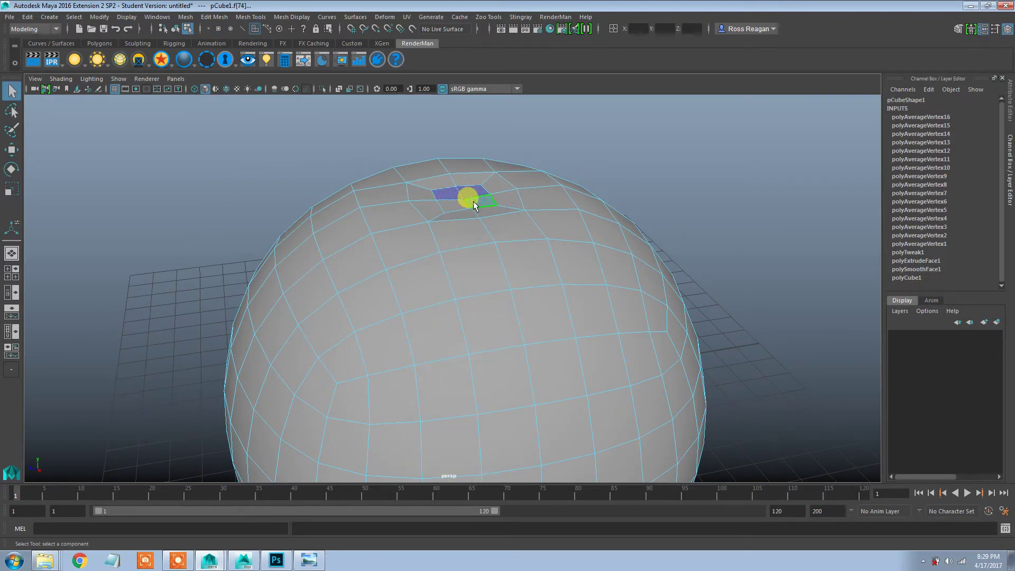
key(w)
drag(460, 158, 468, 175)
alt+drag(468, 175, 461, 209)
key(q)
right_drag(453, 193, 508, 176)
alt+right_drag(576, 255, 532, 276)
click(656, 290)
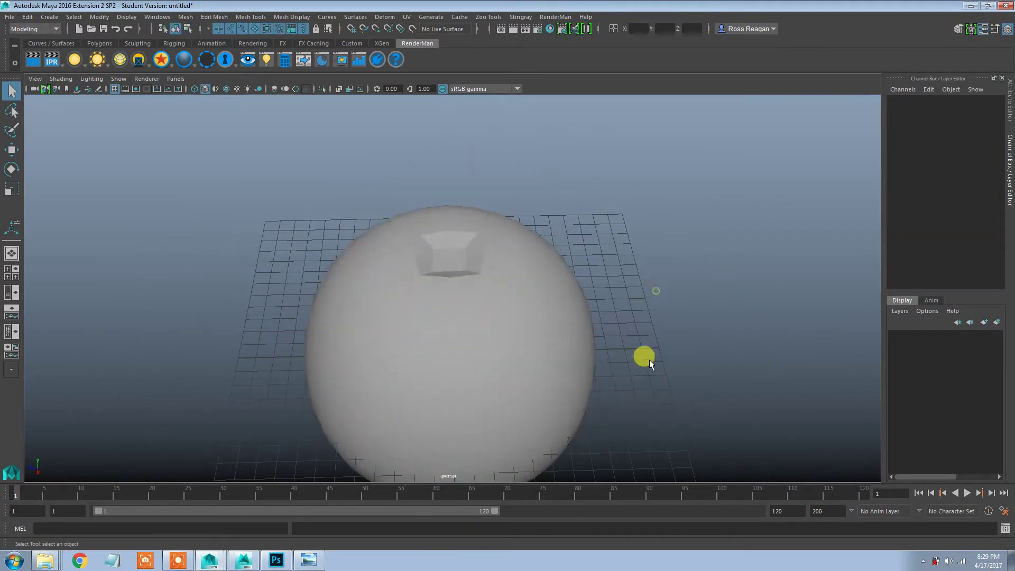
Step: Select the whole sphere and apply a Lattice deformer to it
alt+drag(649, 363, 481, 307)
click(479, 305)
alt+middle_drag(476, 305, 492, 259)
alt+right_drag(492, 259, 482, 282)
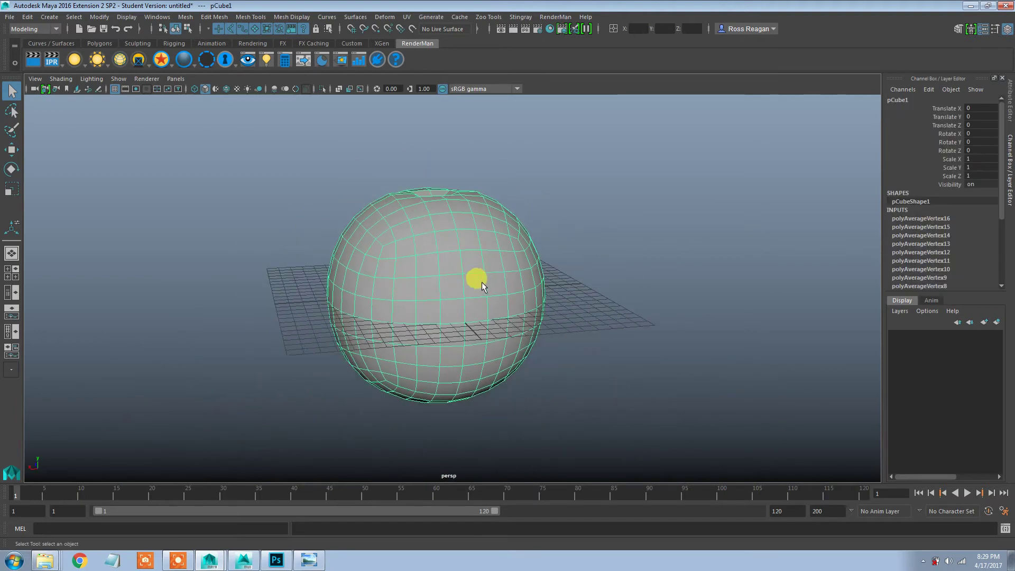
alt+drag(481, 281, 488, 313)
click(361, 60)
click(388, 17)
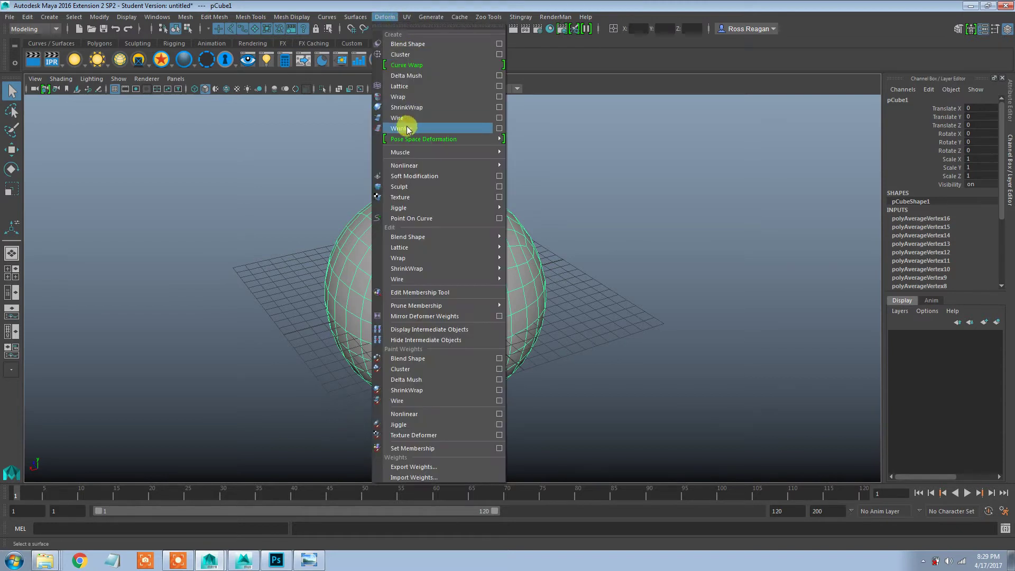
click(400, 86)
Step: Set the lattice's T Divisions to 3 and hide the viewport grid
alt+drag(582, 294, 848, 272)
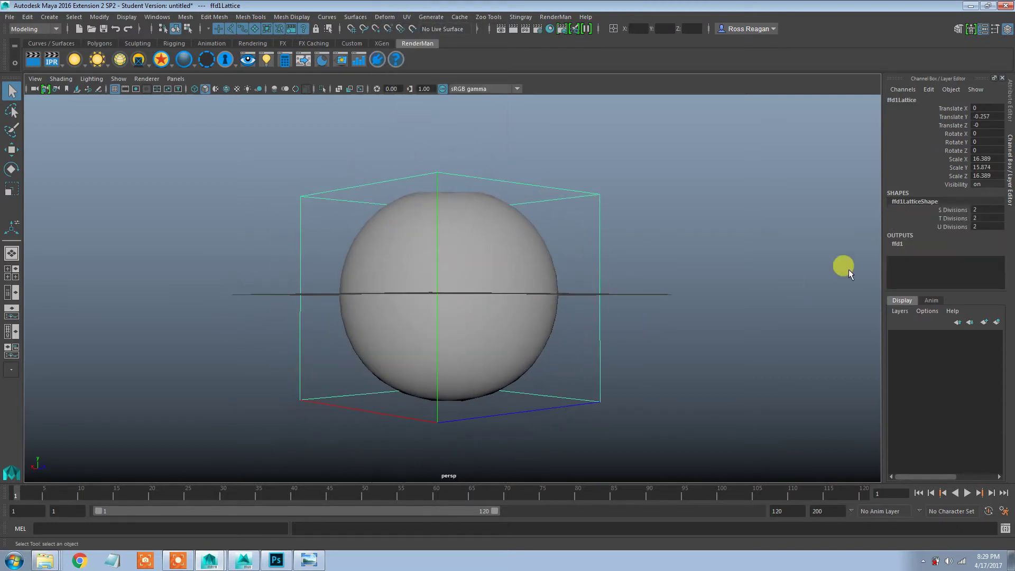
middle_drag(760, 248, 761, 240)
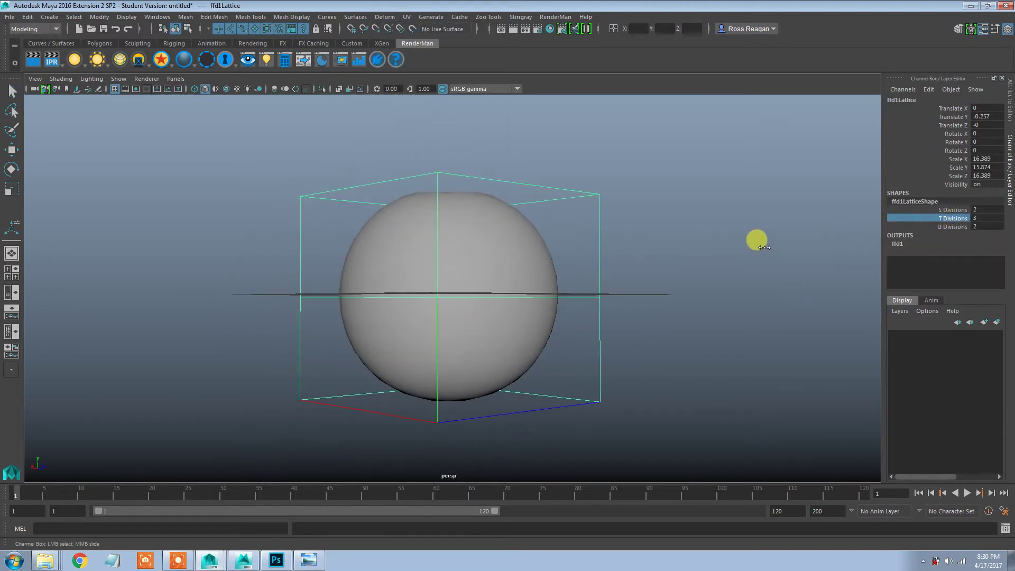
alt+drag(759, 270, 782, 288)
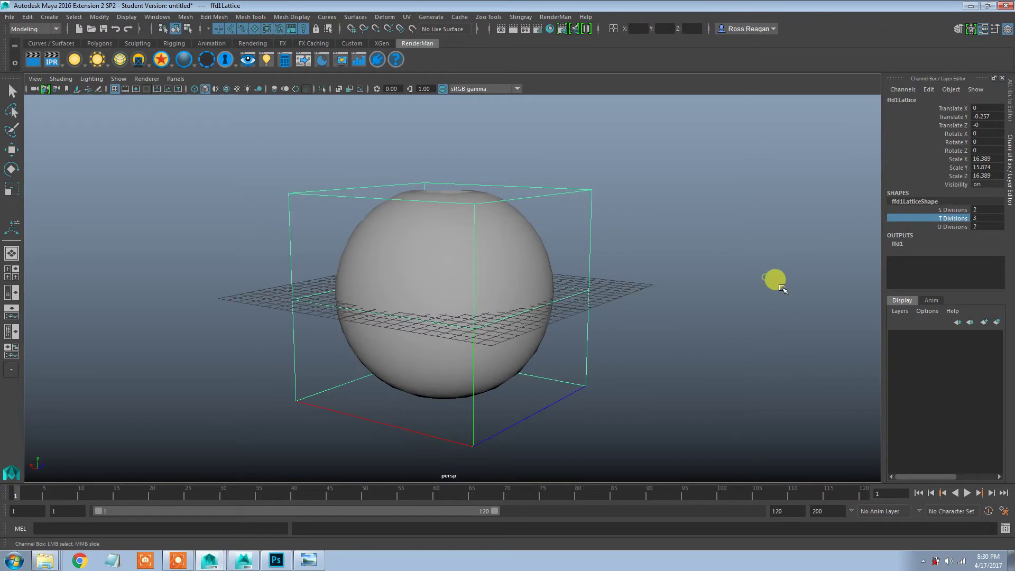
click(114, 90)
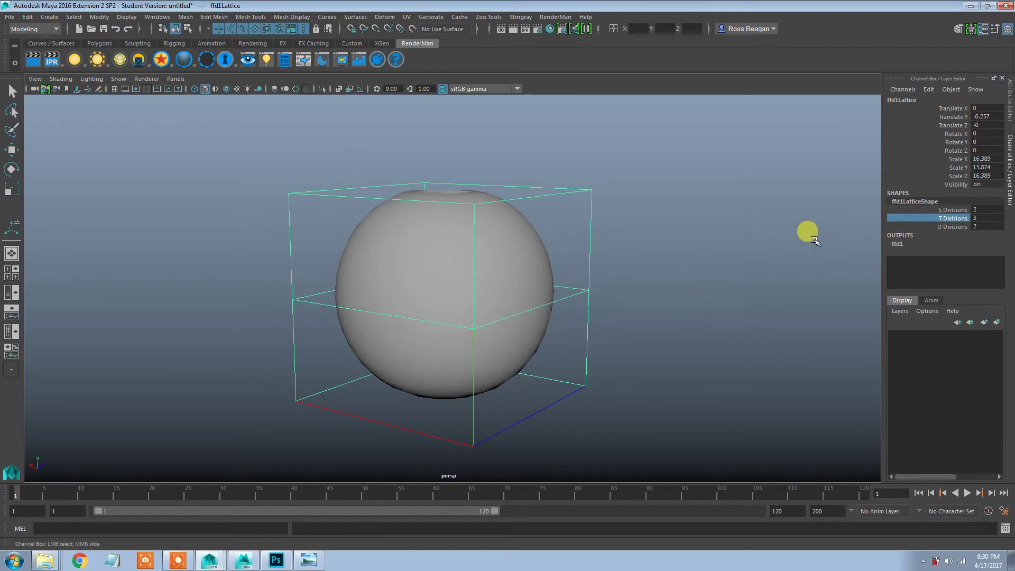
Step: Select the lattice's four top points, scale them slightly inward and raise them a little
alt+drag(678, 228, 632, 228)
key(q)
right_drag(609, 142, 599, 103)
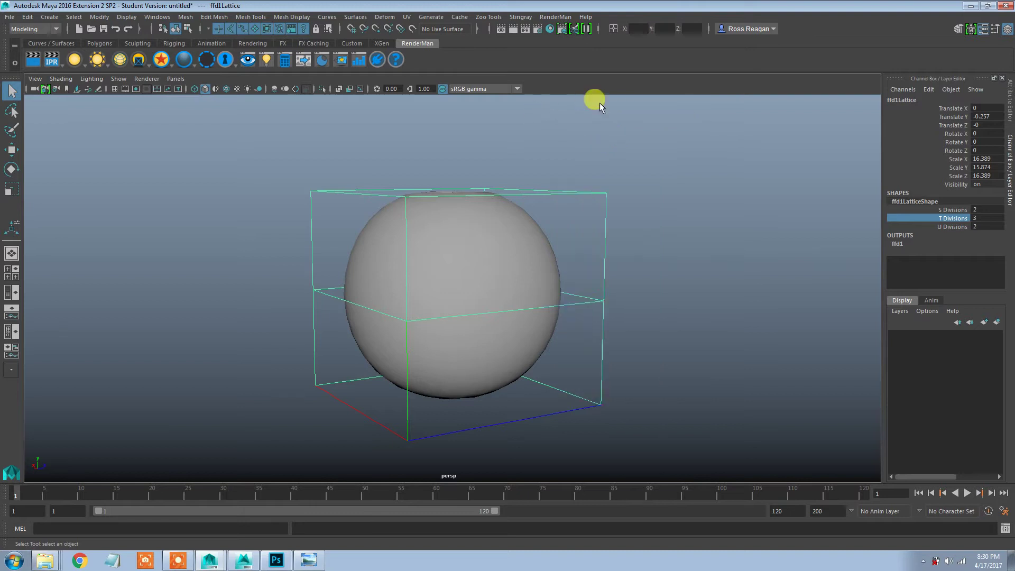
drag(279, 146, 663, 241)
key(r)
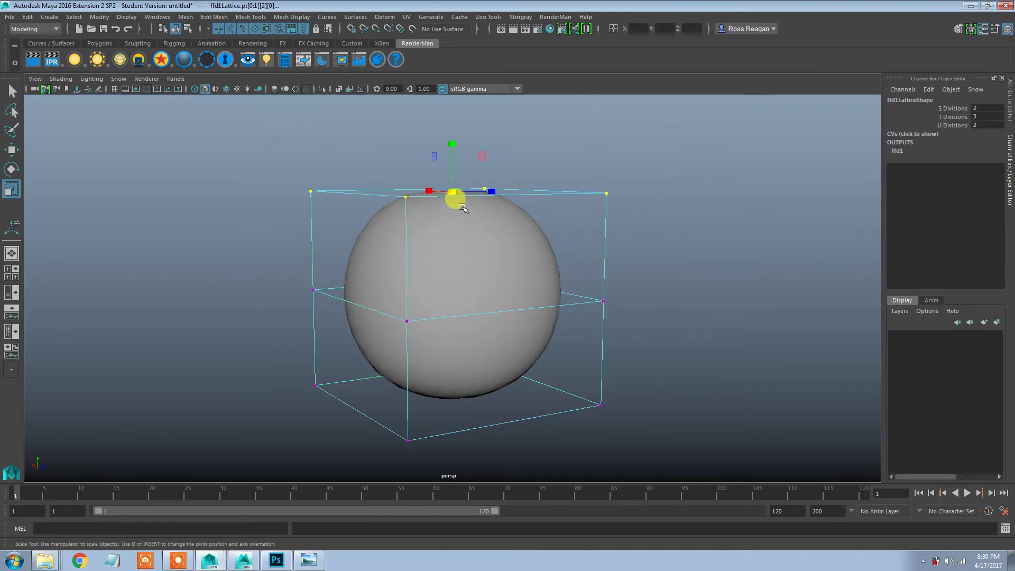
drag(459, 199, 451, 193)
alt+drag(451, 193, 443, 233)
key(w)
drag(455, 158, 456, 151)
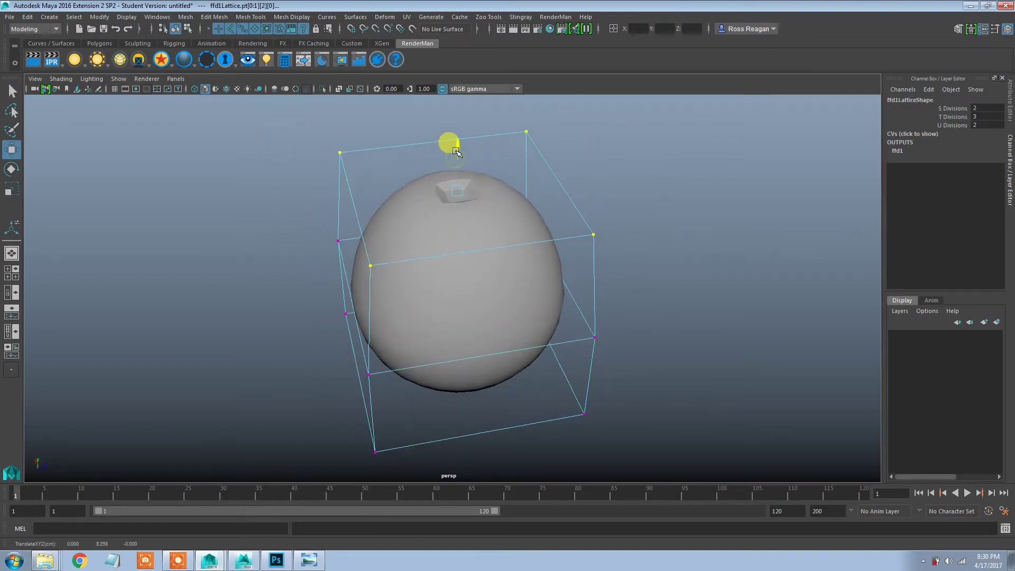
Step: Select the two top lattice points on one side and lower them to make the orange's top uneven
alt+drag(505, 180, 585, 227)
key(e)
key(w)
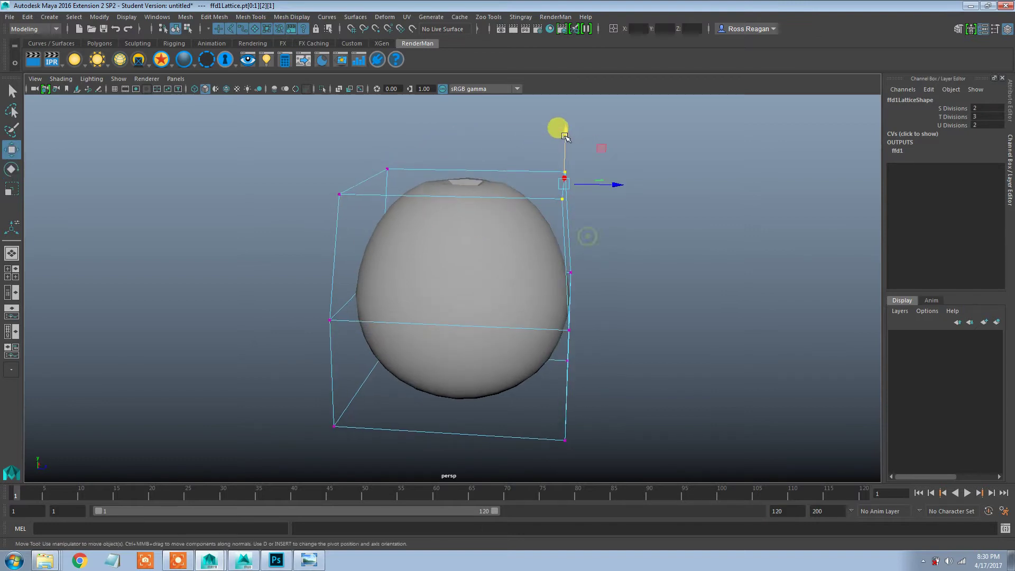
drag(564, 139, 573, 164)
Step: Select the lattice's four bottom points, lower them slightly and scale them inward to narrow the orange's base
alt+drag(518, 275, 340, 313)
drag(299, 283, 551, 384)
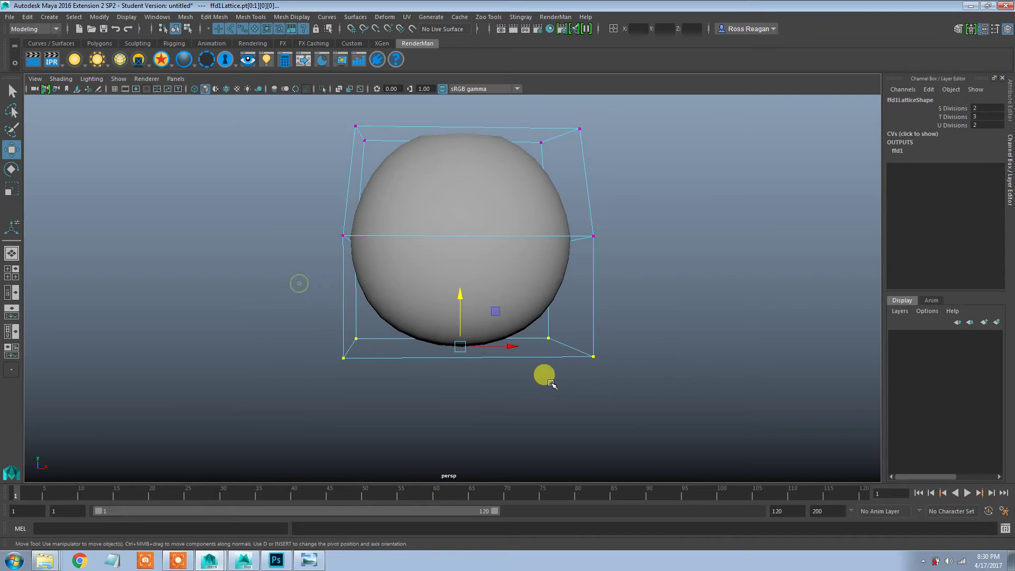
drag(461, 292, 462, 299)
key(r)
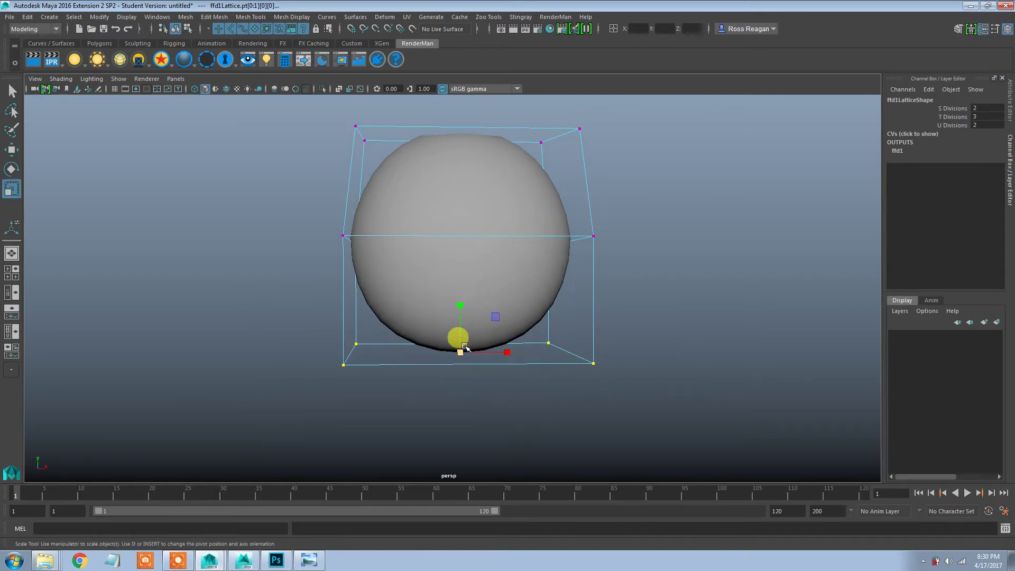
drag(463, 351, 461, 313)
Step: Tilt the four bottom lattice points slightly and raise them a little
key(e)
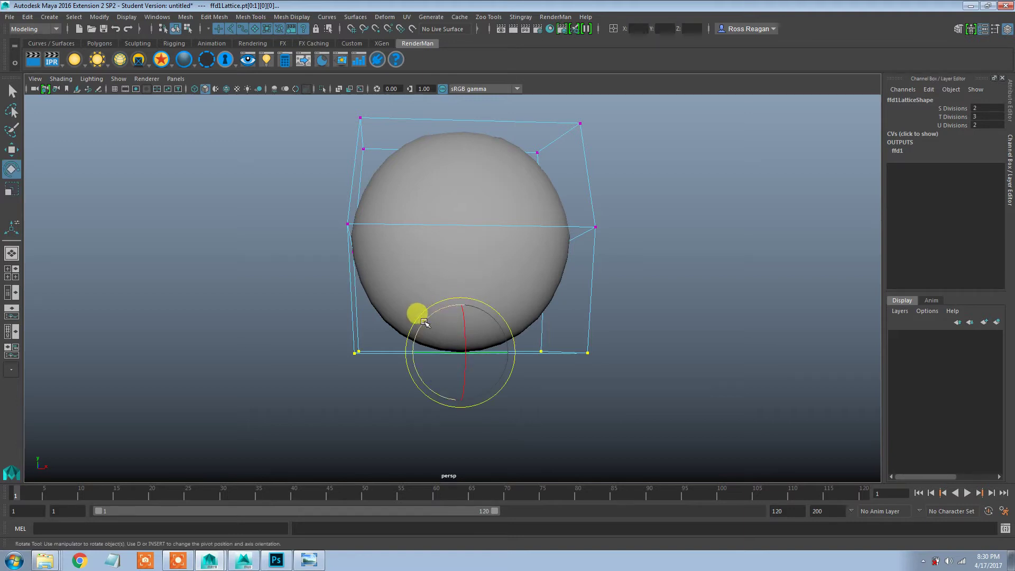
key(w)
drag(457, 300, 457, 295)
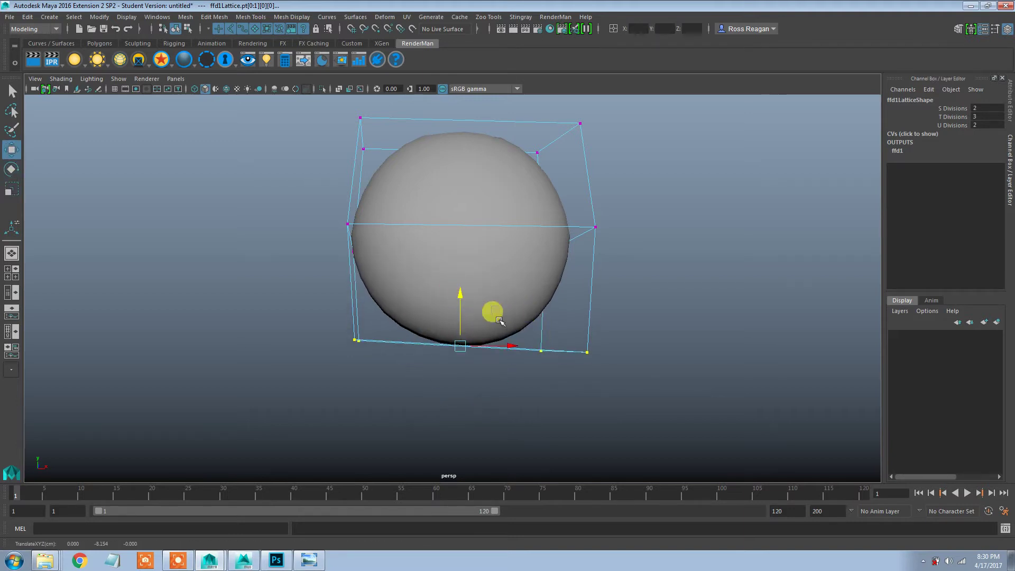
key(e)
Step: Select the bottom lattice points on one side and move them to make the orange's underside irregular
key(q)
drag(326, 325, 398, 376)
key(w)
drag(360, 299, 411, 325)
alt+drag(410, 360, 492, 402)
key(q)
Step: Adjust individual corner points in the lattice's middle row to vary the orange's side profile
alt+drag(489, 396, 601, 354)
key(w)
key(q)
drag(592, 267, 607, 310)
key(w)
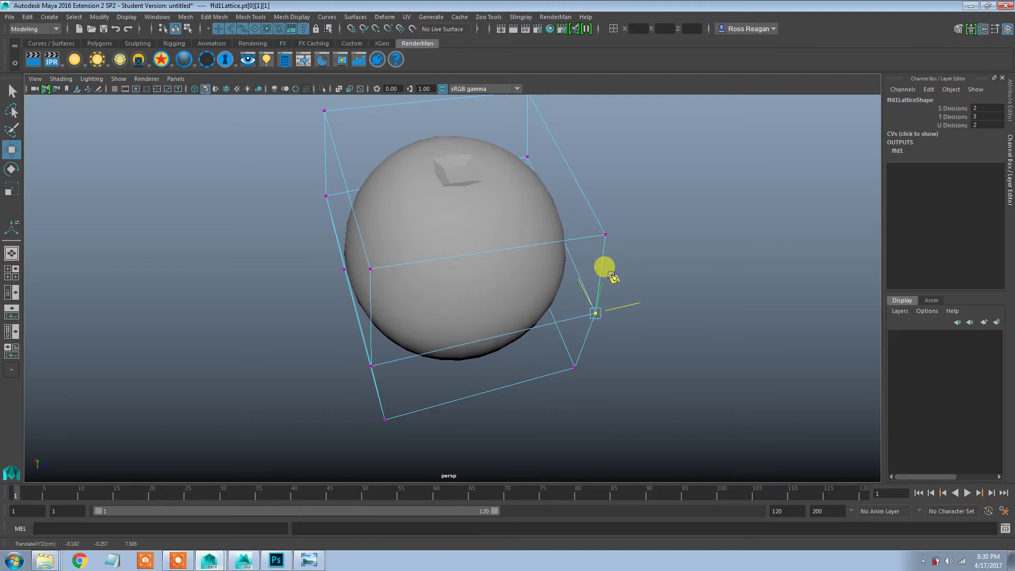
alt+drag(608, 272, 545, 362)
key(q)
key(w)
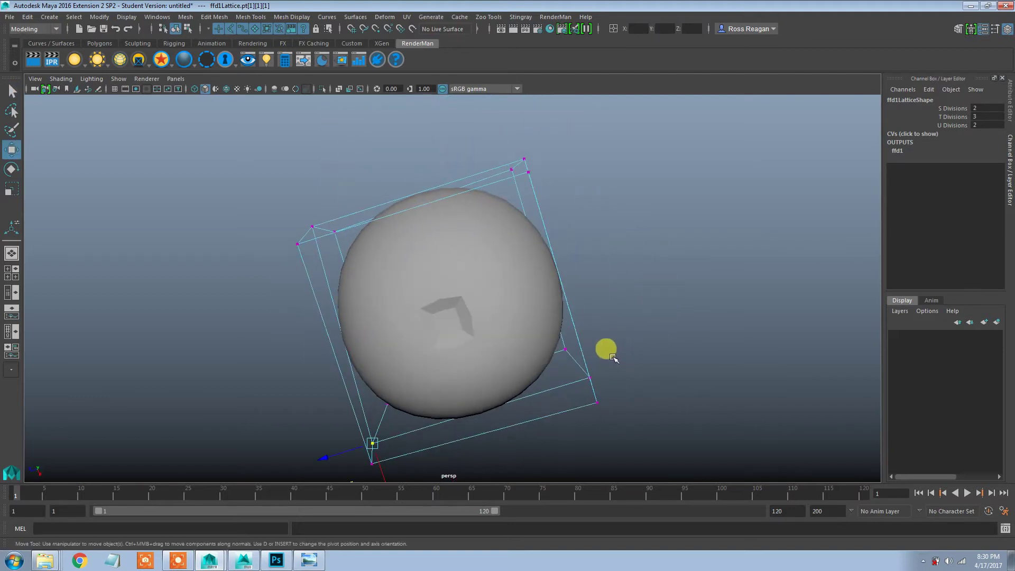
Step: Pull another middle-row lattice corner point outward to bulge that side of the orange
key(q)
alt+drag(611, 356, 613, 306)
alt+drag(613, 307, 592, 265)
key(w)
alt+drag(560, 222, 614, 314)
drag(591, 158, 589, 213)
click(616, 254)
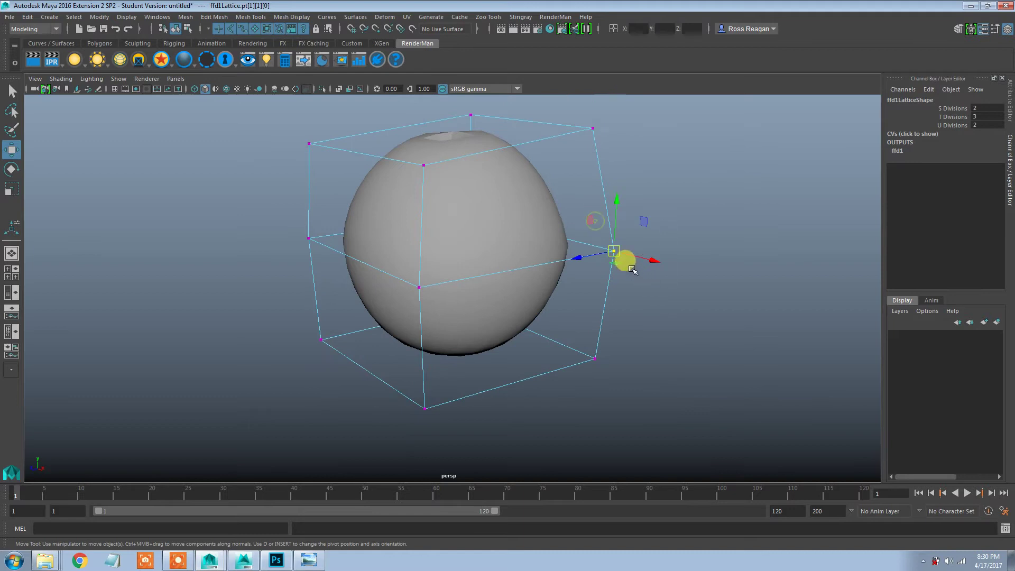
alt+drag(607, 254, 639, 274)
Step: Leave lattice point editing and return the lattice to object mode
key(q)
alt+drag(514, 254, 629, 236)
click(377, 203)
right_click(630, 236)
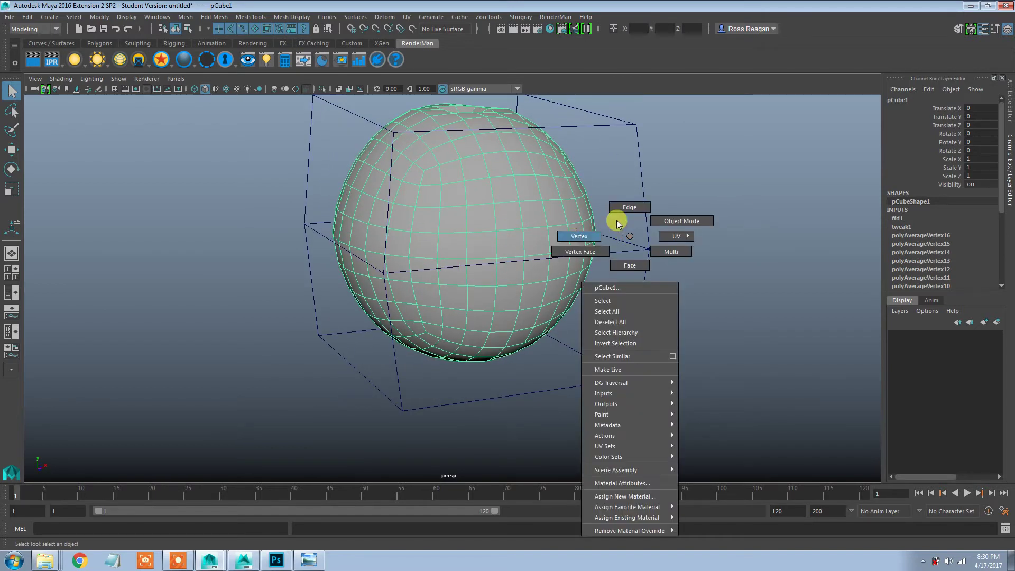
click(629, 228)
right_click(648, 245)
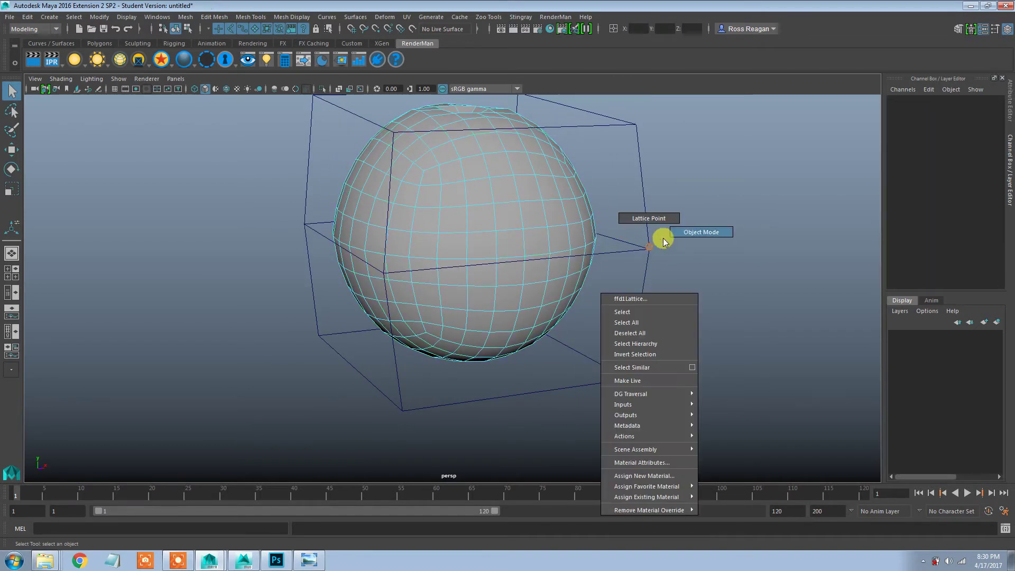
click(684, 228)
alt+drag(650, 271, 670, 287)
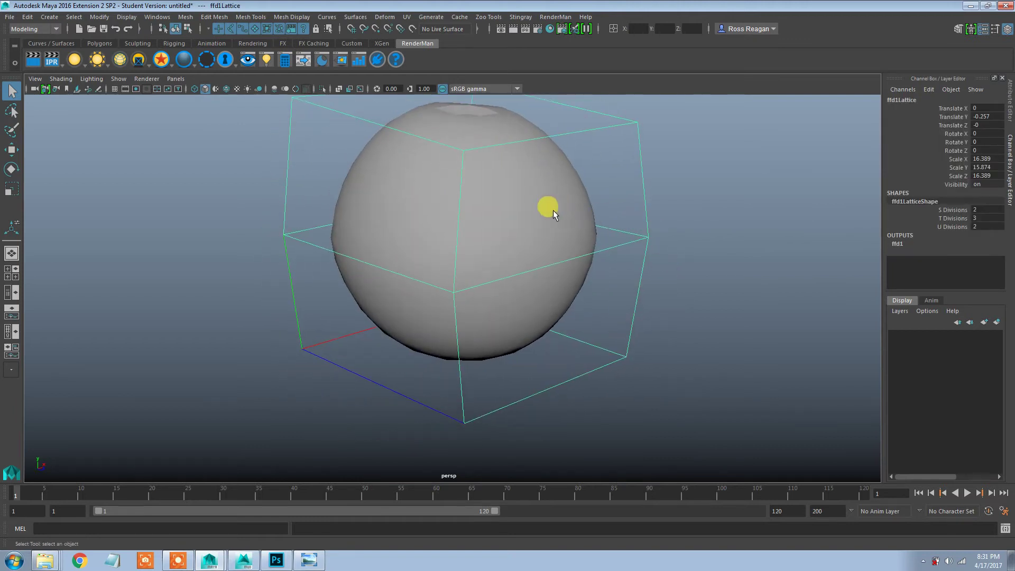
Step: Delete the sphere's construction history to bake in the lattice shape, and rename the mesh Orange_Base_Mesh
alt+drag(553, 210, 492, 226)
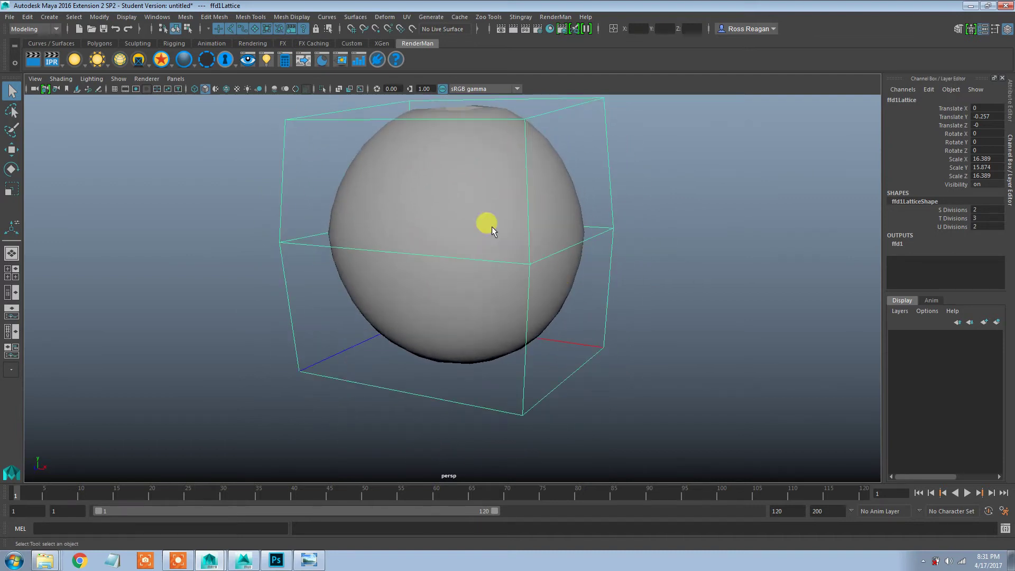
click(491, 226)
click(26, 17)
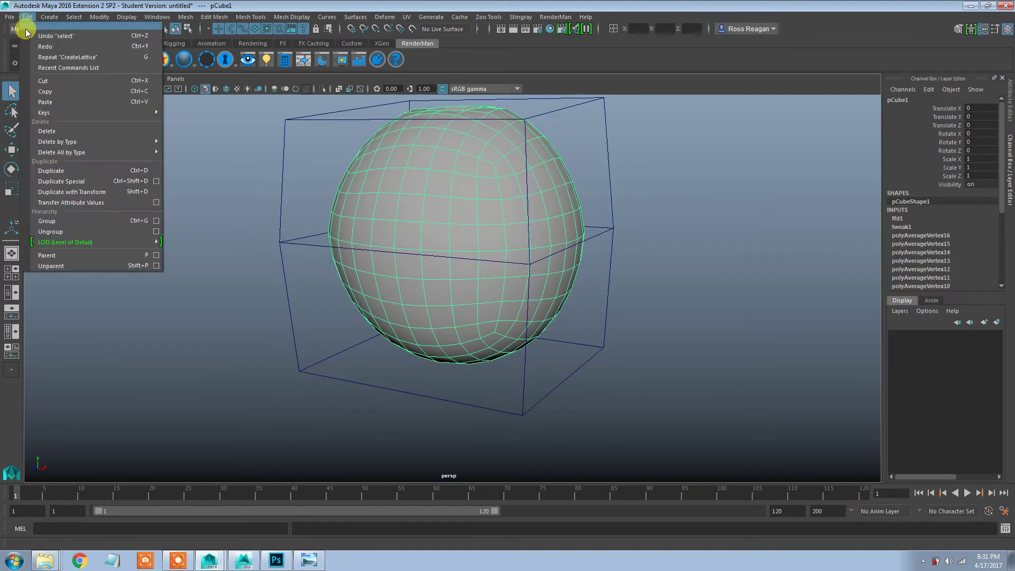
mouse_move(63, 142)
click(188, 151)
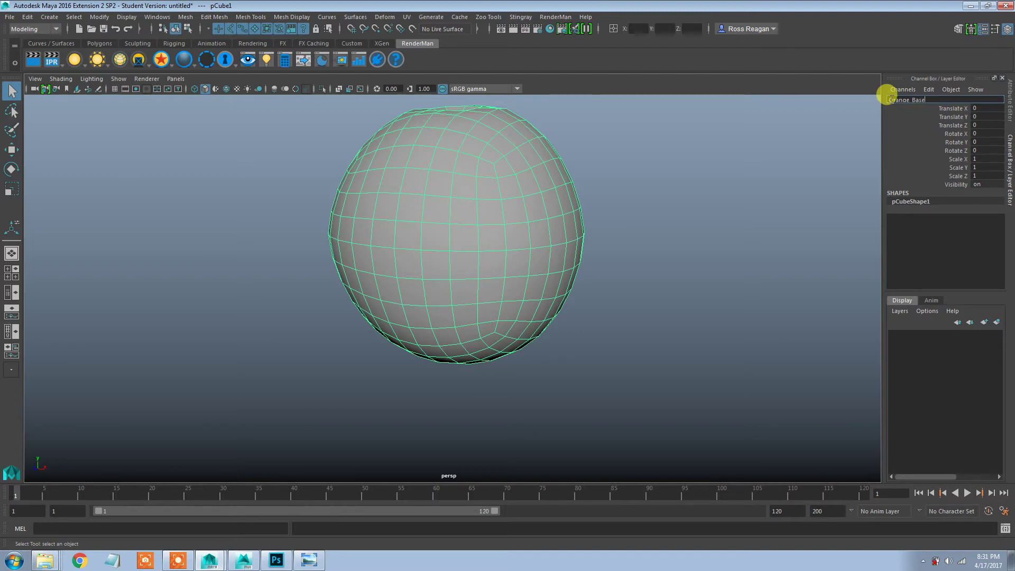
key(Return)
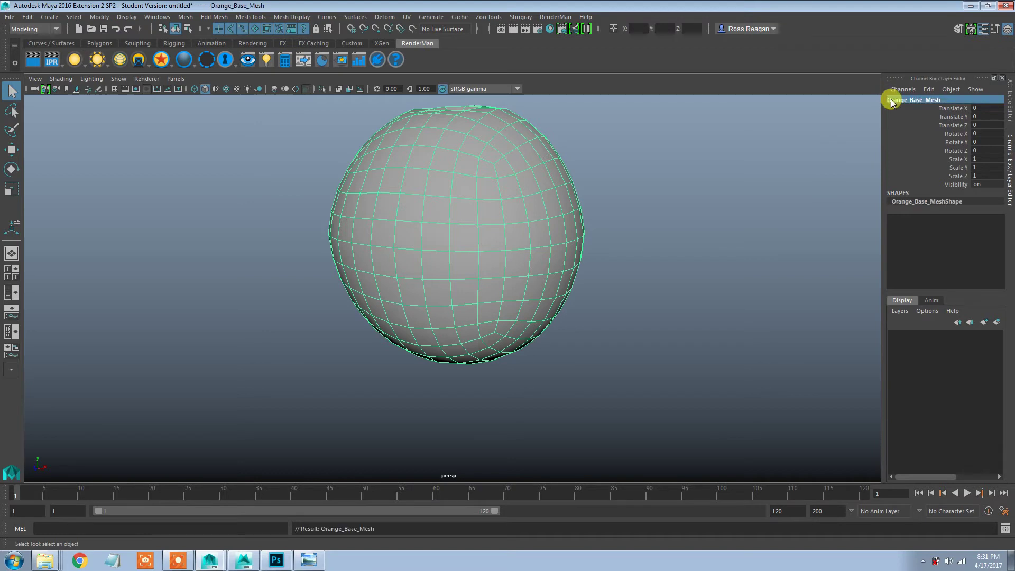
Step: Select the edge loop around the orange's equator and apply Edit Edge Flow to it
scroll(584, 177, down, 3)
key(w)
alt+drag(572, 274, 663, 305)
click(598, 297)
click(512, 278)
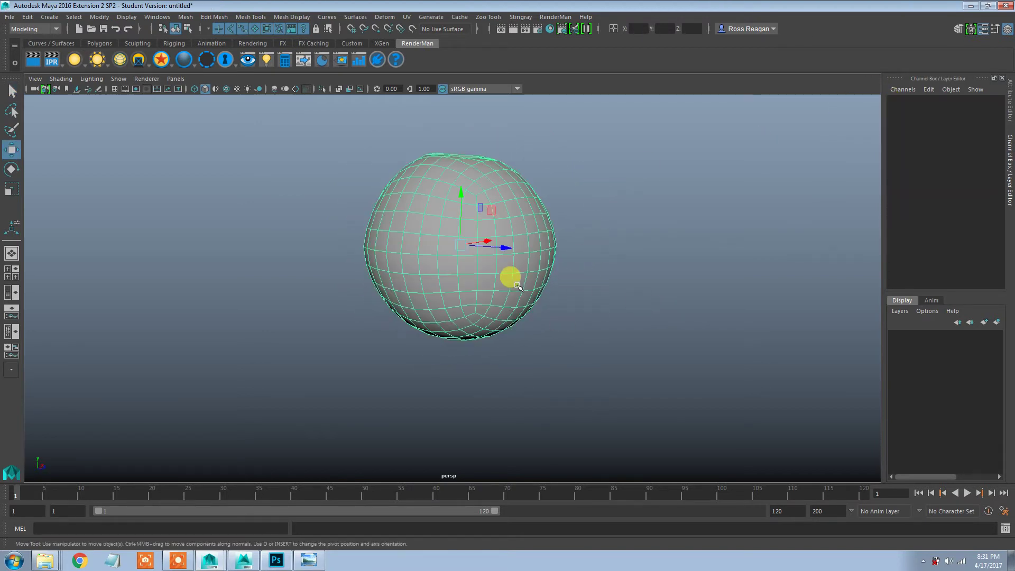
alt+right_drag(572, 286, 608, 295)
alt+drag(608, 296, 568, 265)
right_drag(555, 235, 555, 206)
double_click(557, 238)
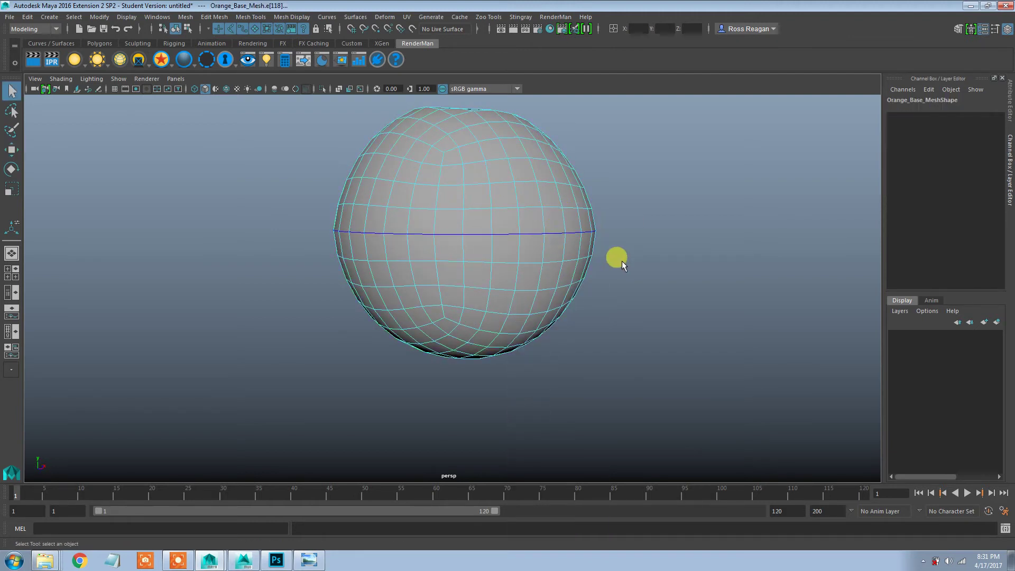
alt+drag(621, 261, 640, 259)
alt+right_drag(625, 262, 631, 256)
alt+drag(632, 256, 602, 275)
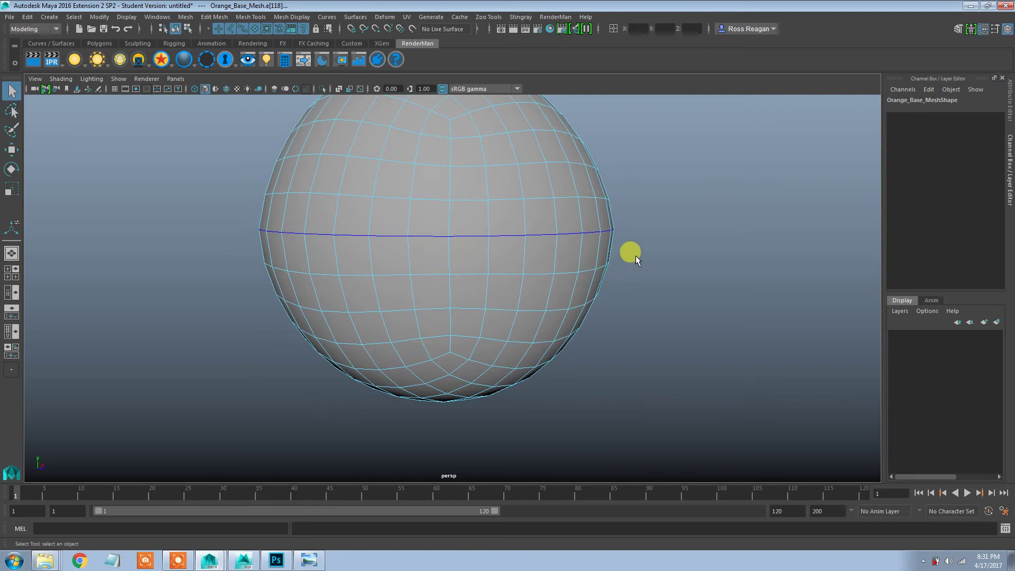
shift+right_drag(667, 220, 650, 317)
Step: Apply Edit Edge Flow to the edge loops directly above and below the equator
double_click(562, 195)
key(t)
key(g)
double_click(563, 269)
key(g)
Step: Repeat Edit Edge Flow on the equator loop, the second loop above it and the first loop below it
double_click(566, 233)
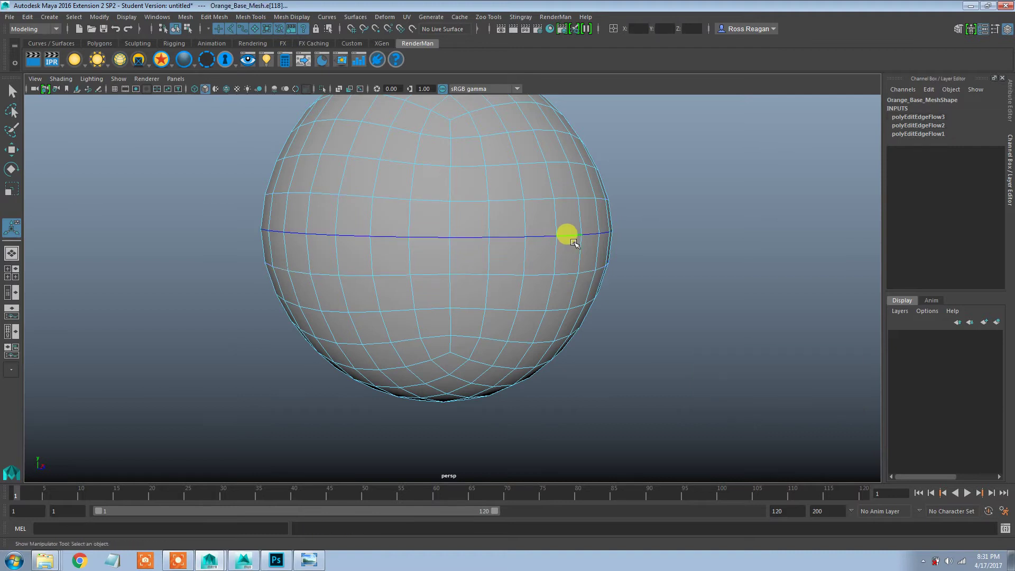
key(g)
double_click(549, 161)
key(g)
double_click(556, 273)
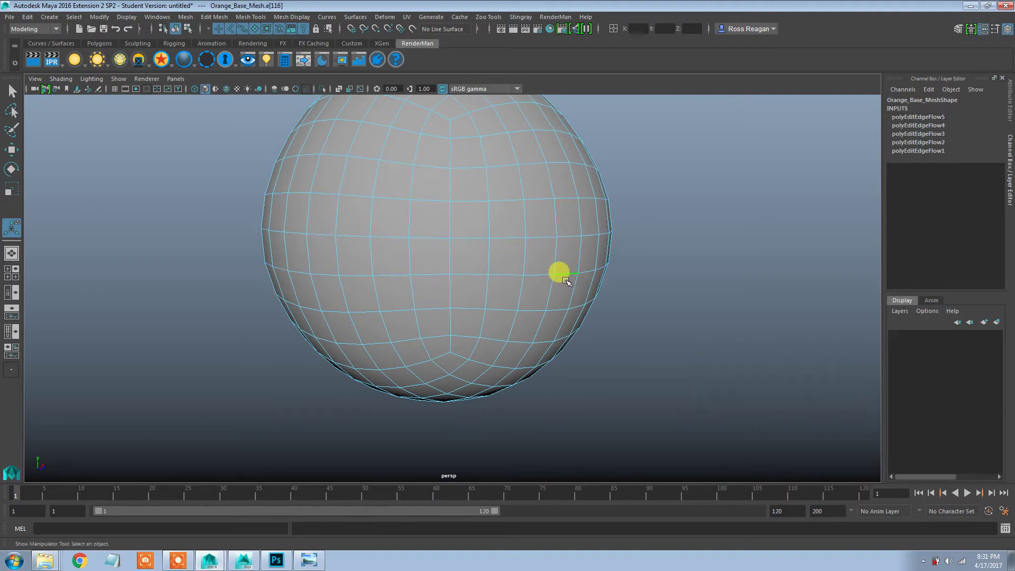
key(g)
Step: Return to object mode, reselect the orange mesh and delete its edge flow history
alt+middle_drag(543, 216, 536, 268)
alt+drag(537, 268, 407, 259)
scroll(413, 274, down, 3)
key(q)
right_drag(391, 226, 446, 175)
scroll(518, 227, down, 3)
click(591, 277)
alt+drag(582, 345, 572, 365)
click(487, 294)
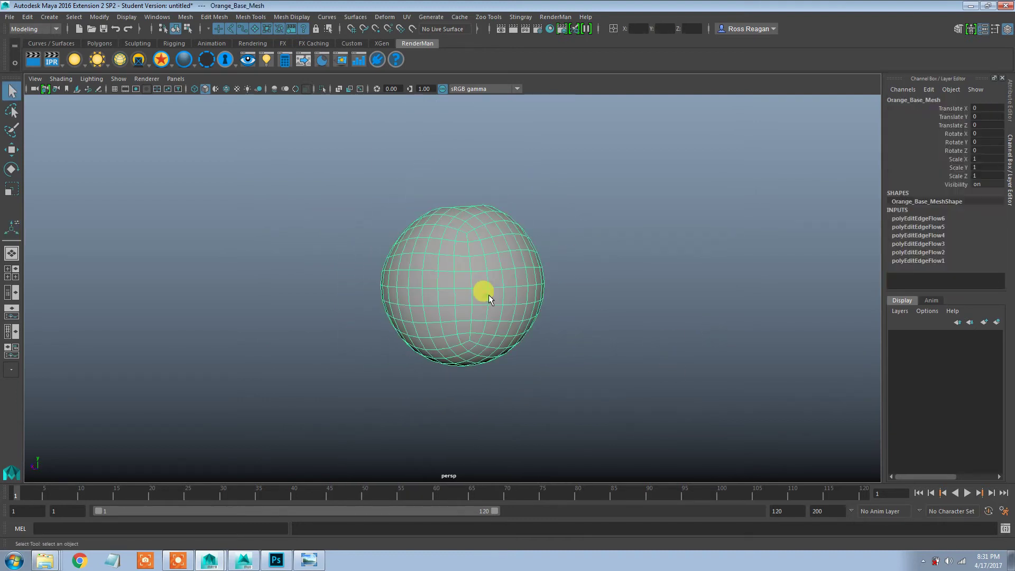
click(29, 17)
click(190, 146)
Step: Open the UV Editor beside the orange and frame the mesh's full UV layout in it
scroll(326, 198, up, 3)
alt+drag(325, 198, 485, 242)
key(w)
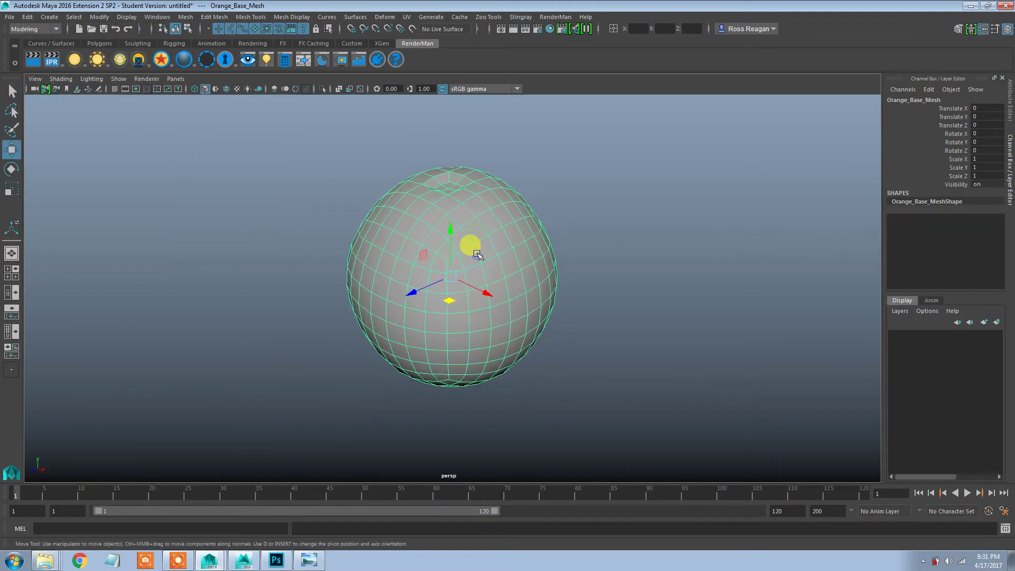
click(406, 17)
click(420, 33)
click(405, 17)
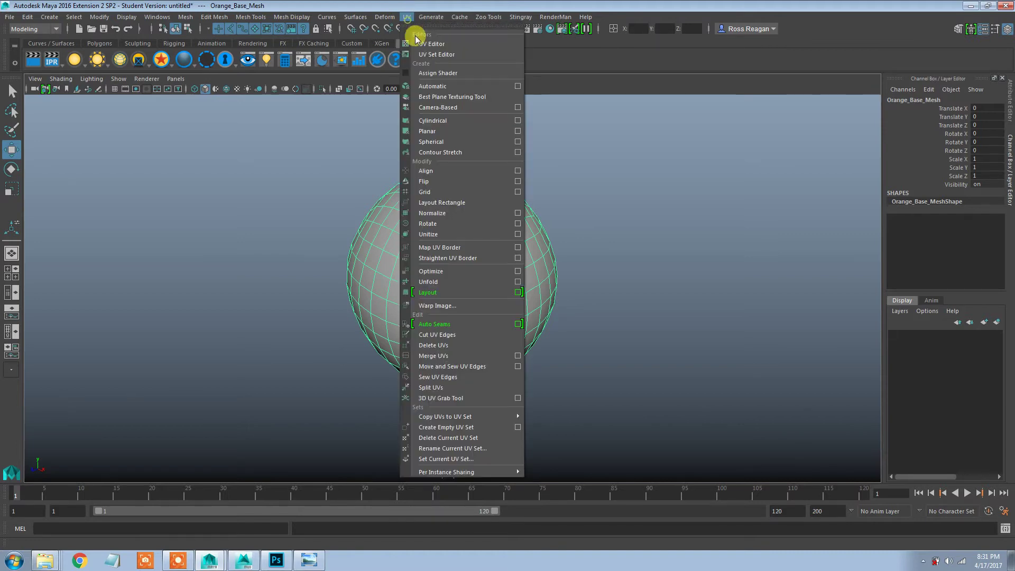
click(423, 43)
drag(681, 125, 676, 106)
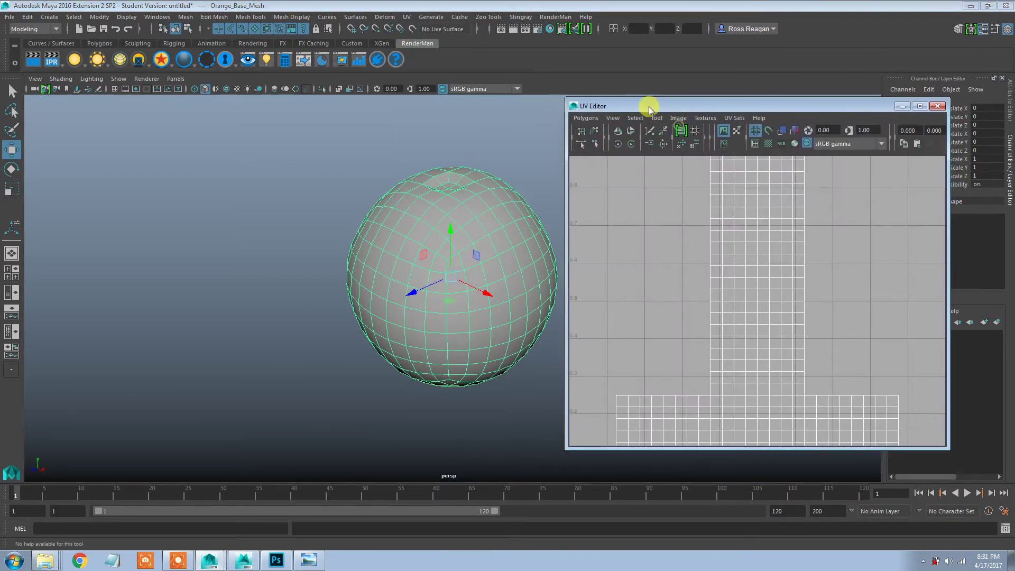
alt+middle_drag(407, 220, 349, 228)
scroll(349, 229, up, 1)
scroll(718, 290, down, 3)
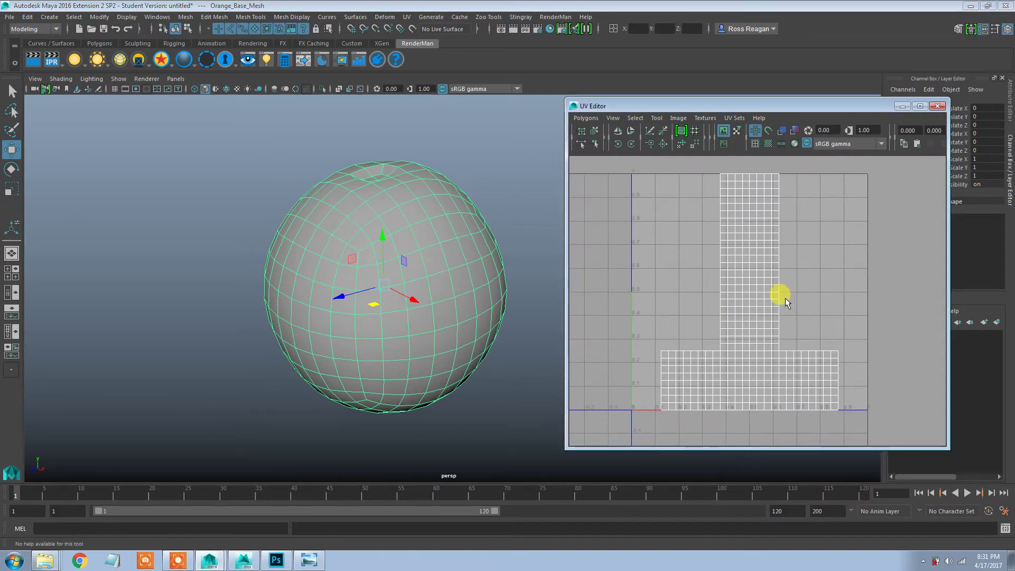
Step: Select the orange's entire UV shell and unfold it
right_drag(766, 265, 696, 233)
click(754, 258)
click(754, 170)
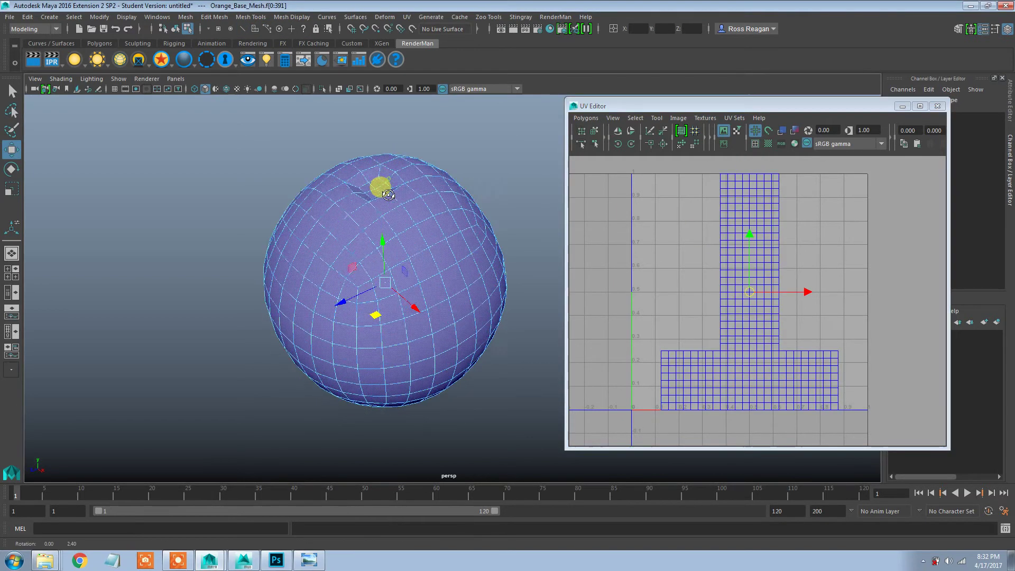
click(373, 180)
click(735, 164)
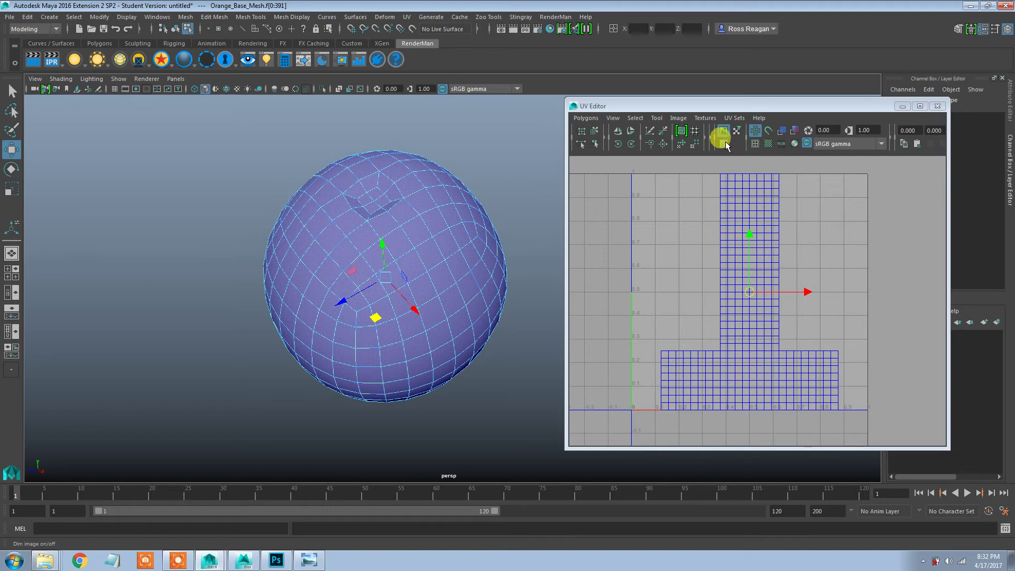
click(678, 143)
alt+middle_drag(701, 282, 674, 268)
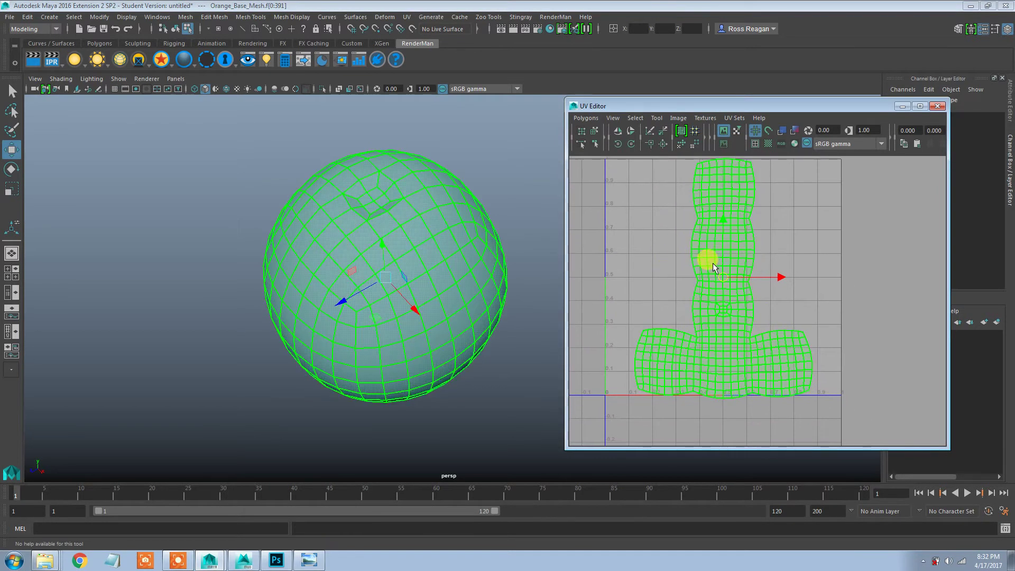
Step: Reselect the unfolded UV shell and switch to selecting individual UV points
click(681, 260)
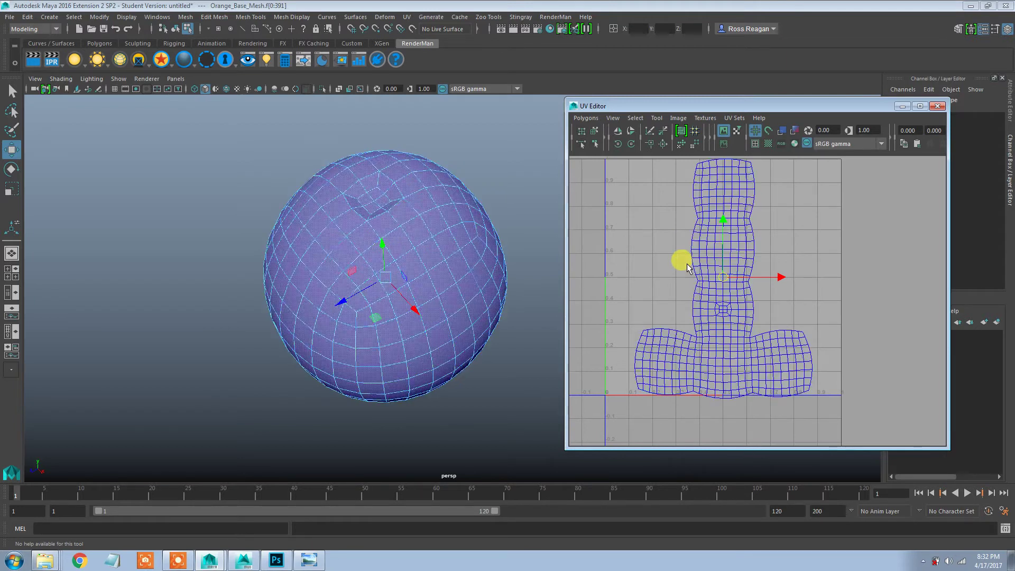
click(696, 261)
click(446, 259)
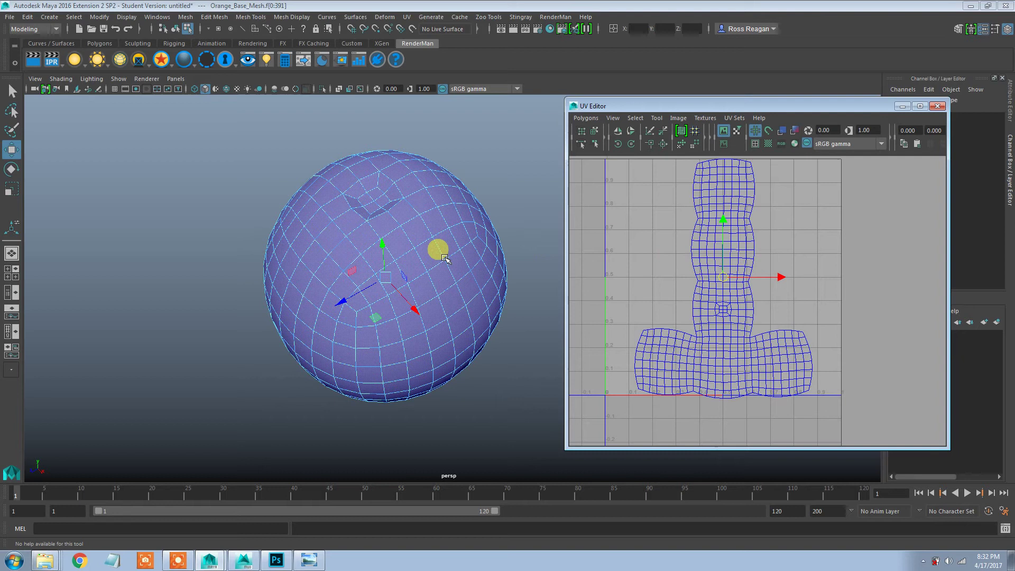
alt+drag(445, 260, 478, 240)
click(716, 238)
right_drag(733, 246, 673, 215)
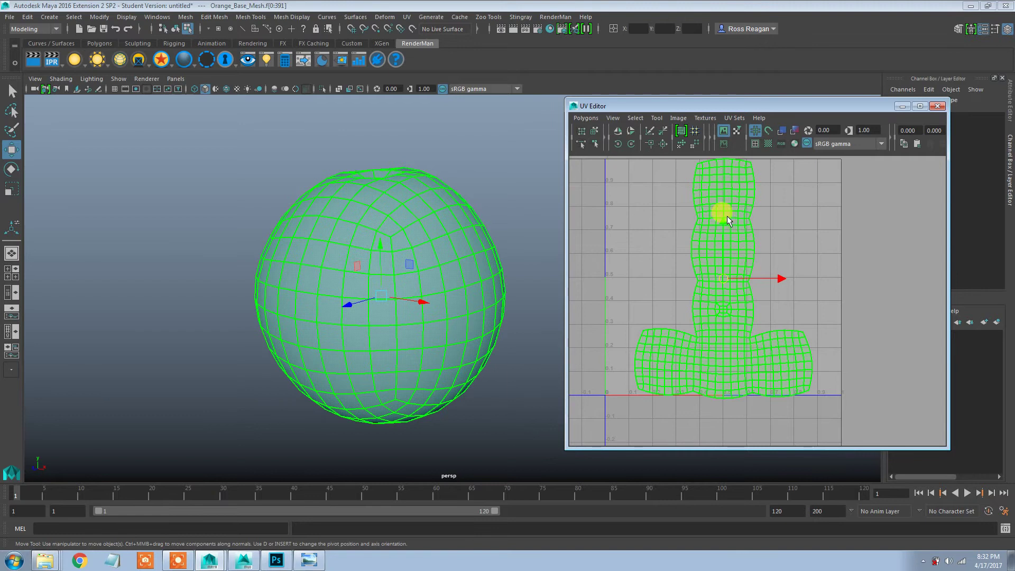
right_drag(719, 253, 744, 245)
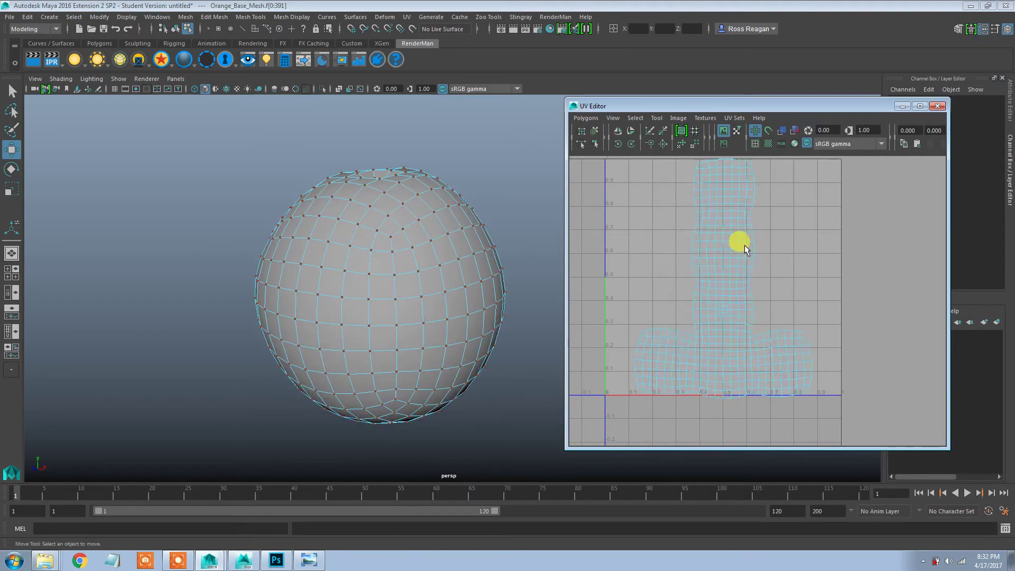
Step: Select all of the shell's UV points and optimize them with Unfold3D, using 100 iterations, surfangle 1 and power 100
scroll(745, 246, down, 4)
drag(664, 191, 841, 396)
scroll(749, 288, up, 8)
alt+middle_drag(618, 211, 670, 202)
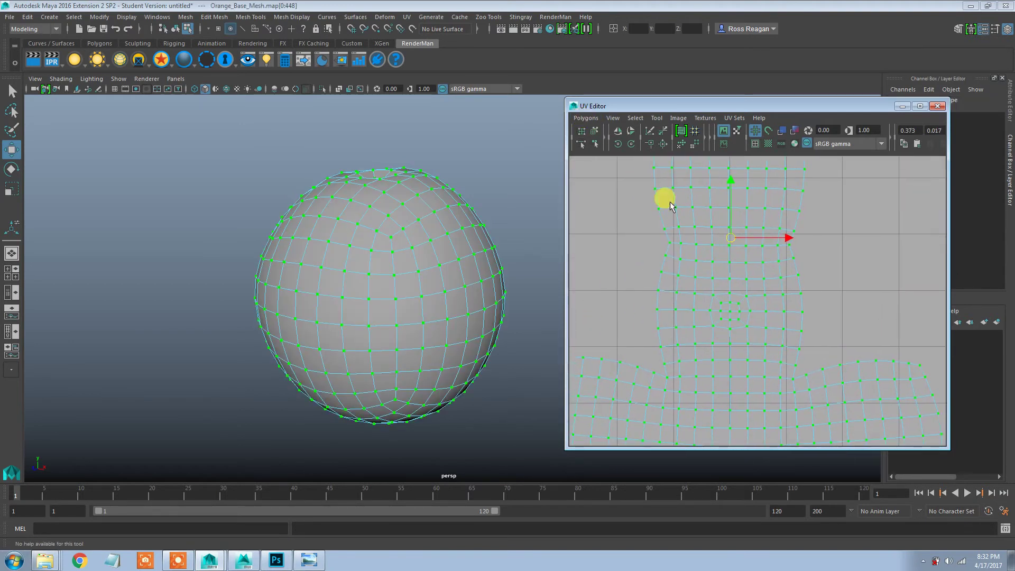
click(586, 118)
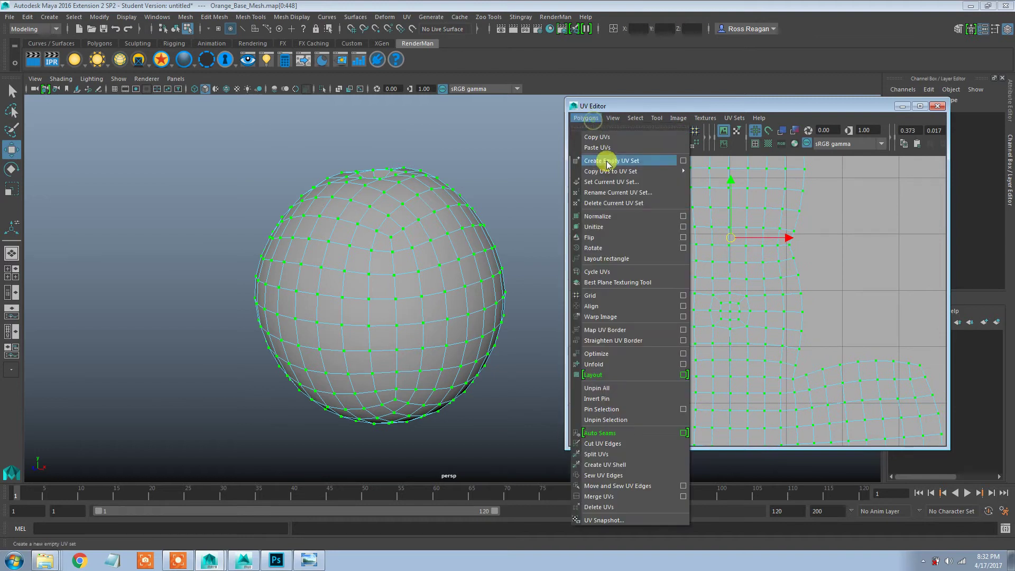
click(683, 353)
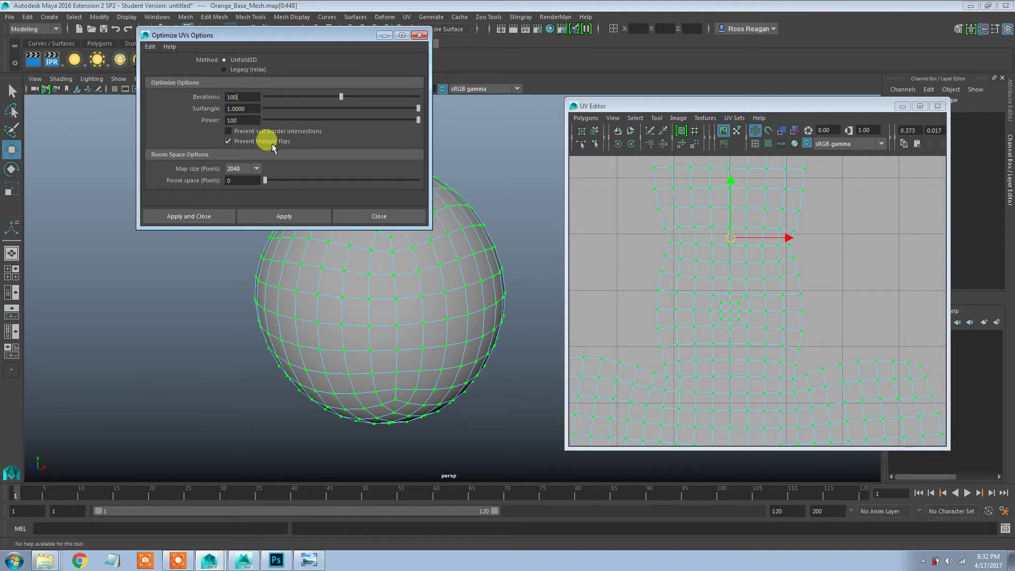
click(217, 215)
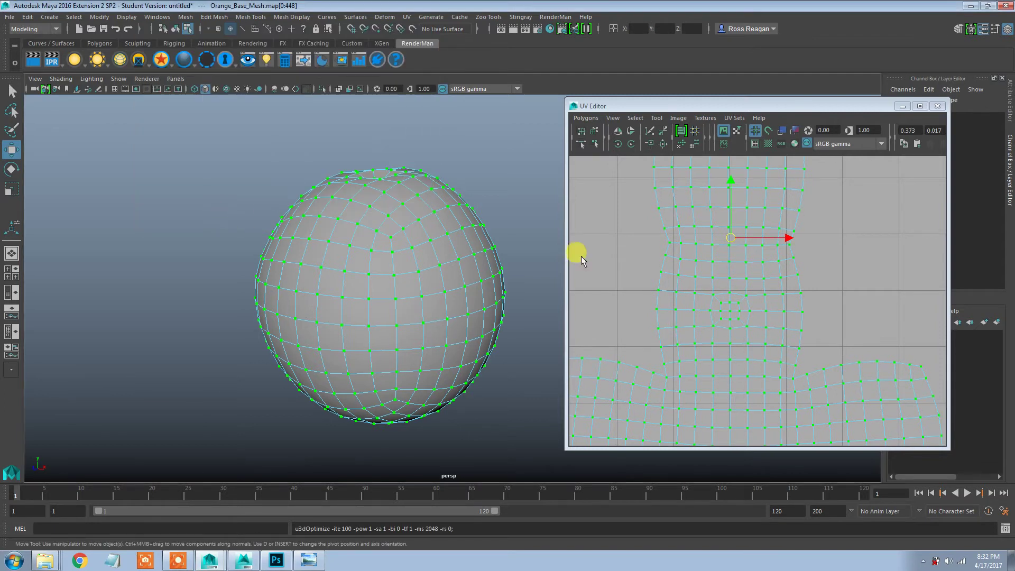
scroll(817, 259, up, 3)
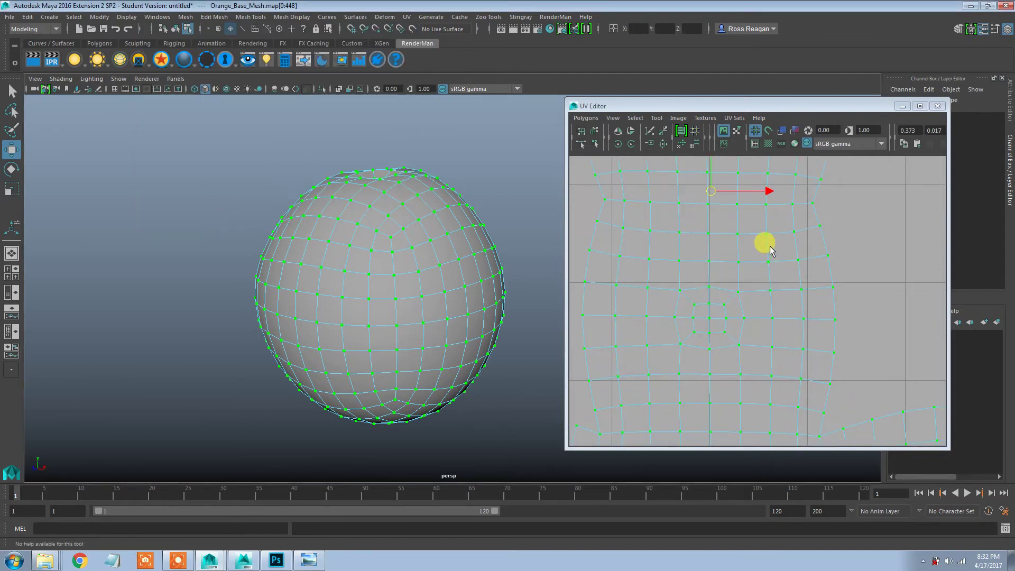
scroll(772, 246, down, 2)
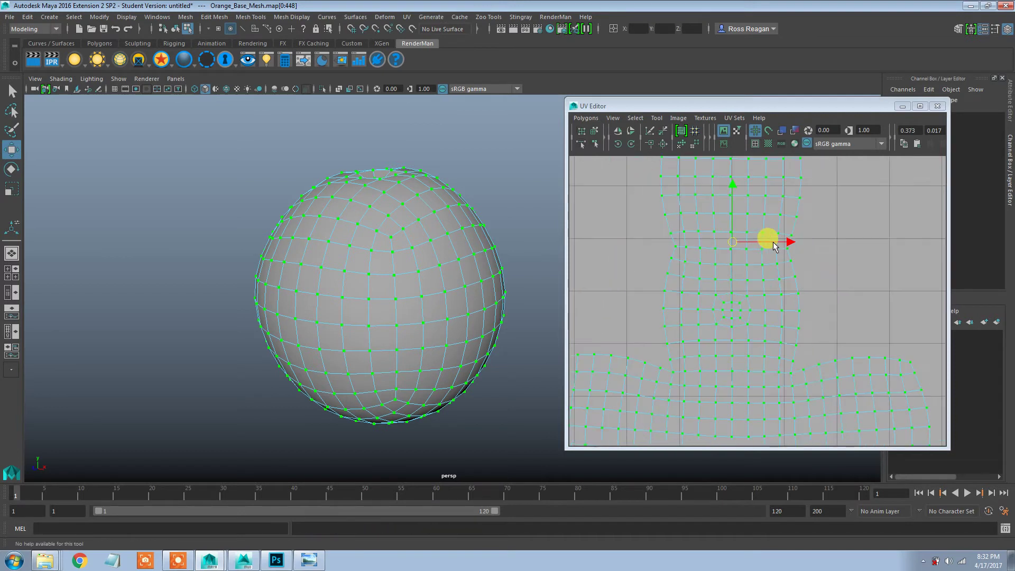
Step: Select the orange's entire UV shell and scale it down uniformly so it fits inside the 0–1 UV tile
scroll(772, 247, down, 2)
key(q)
right_drag(767, 243, 747, 222)
click(748, 222)
alt+middle_drag(751, 221, 742, 137)
scroll(705, 317, up, 3)
alt+middle_drag(706, 317, 774, 335)
scroll(789, 338, up, 3)
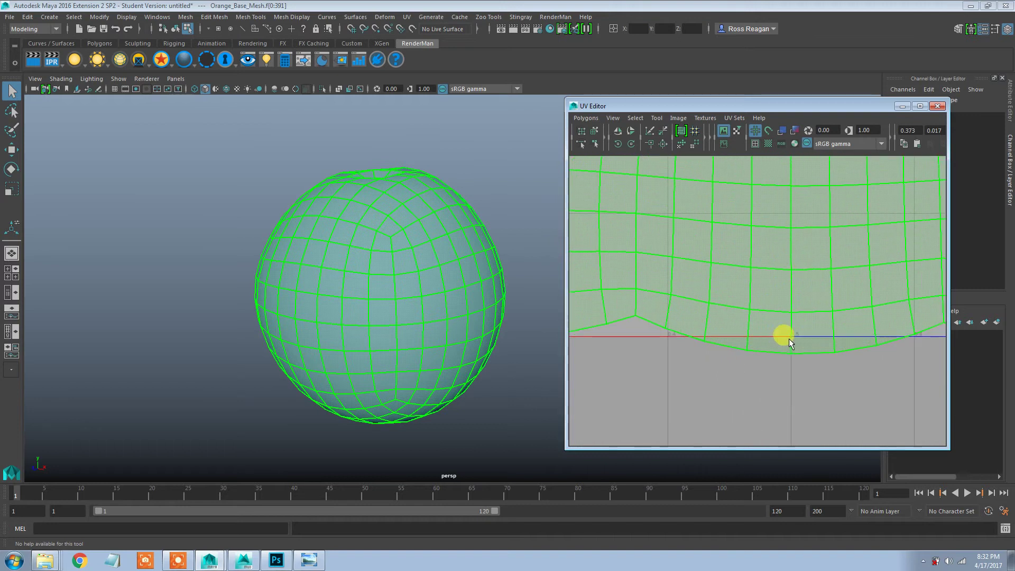
scroll(803, 348, down, 4)
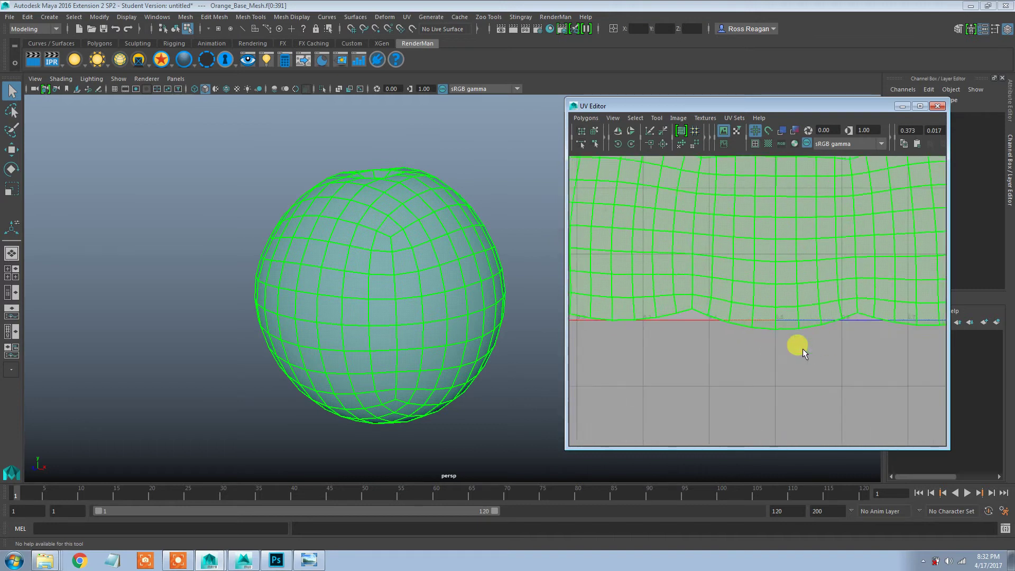
scroll(754, 311, up, 3)
key(r)
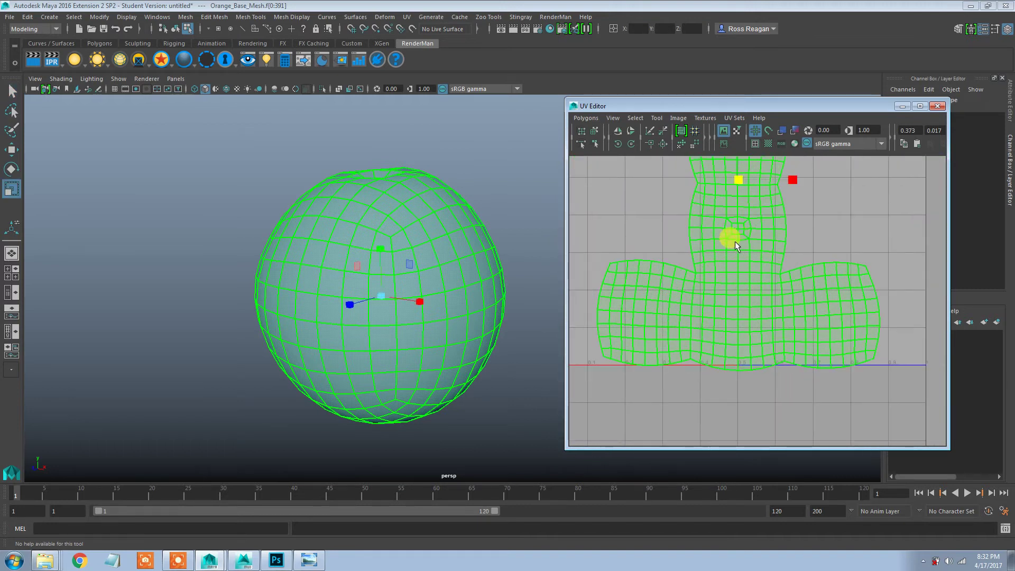
alt+middle_drag(742, 221, 763, 295)
drag(758, 256, 748, 256)
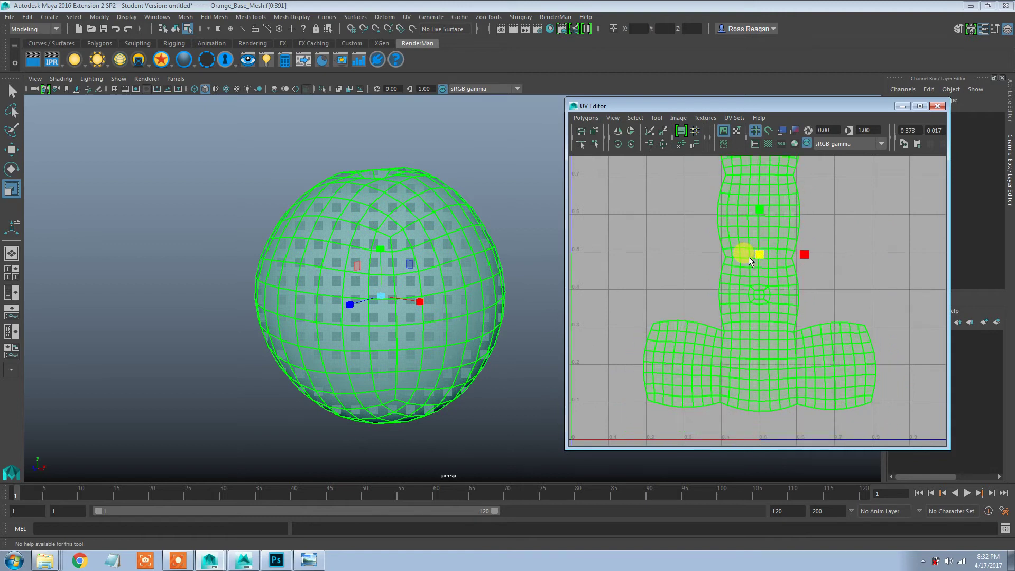
Step: Reselect the UV shell and scale it up slightly to fill more of the 0–1 tile
scroll(754, 286, down, 3)
mouse_move(754, 291)
alt+middle_down()
mouse_move(747, 306)
mouse_move(756, 283)
alt+middle_up()
scroll(762, 289, up, 1)
key(q)
right_drag(769, 266, 743, 252)
click(744, 253)
scroll(772, 273, down, 3)
alt+middle_drag(774, 271, 771, 280)
scroll(772, 280, up, 1)
key(r)
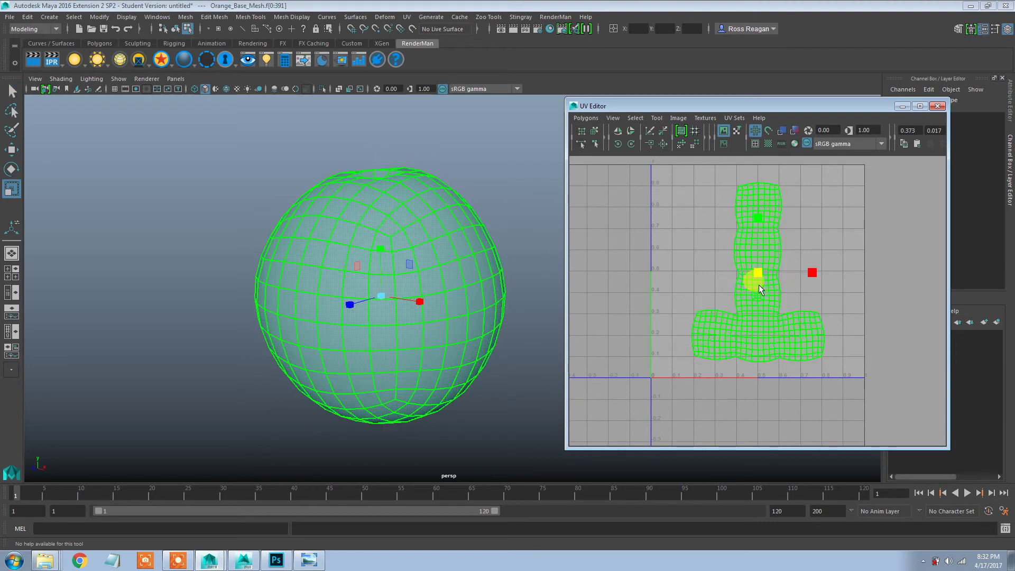
drag(757, 274, 763, 274)
alt+middle_drag(775, 365, 748, 286)
scroll(748, 287, up, 7)
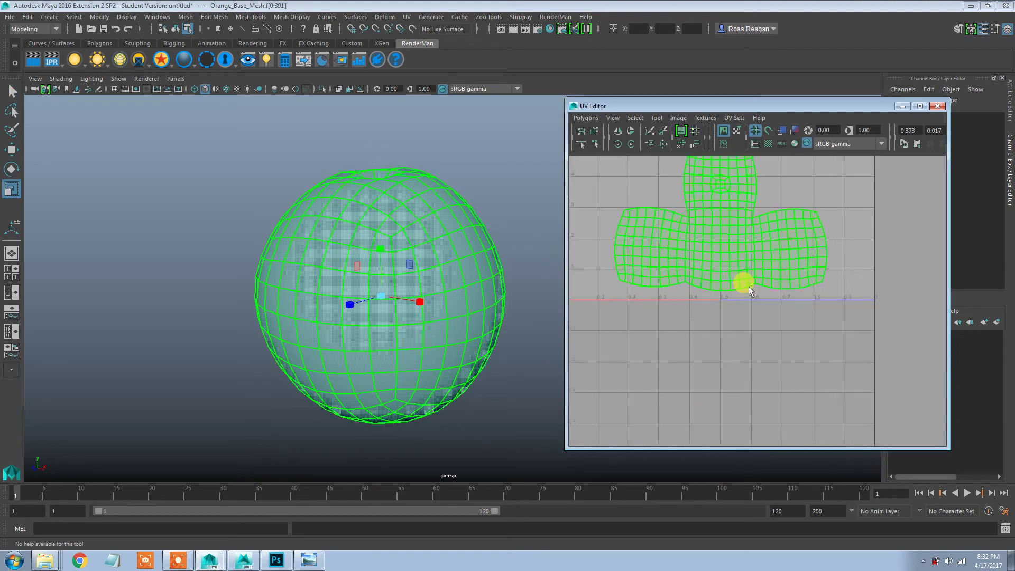
scroll(814, 291, down, 1)
alt+middle_drag(708, 249, 788, 390)
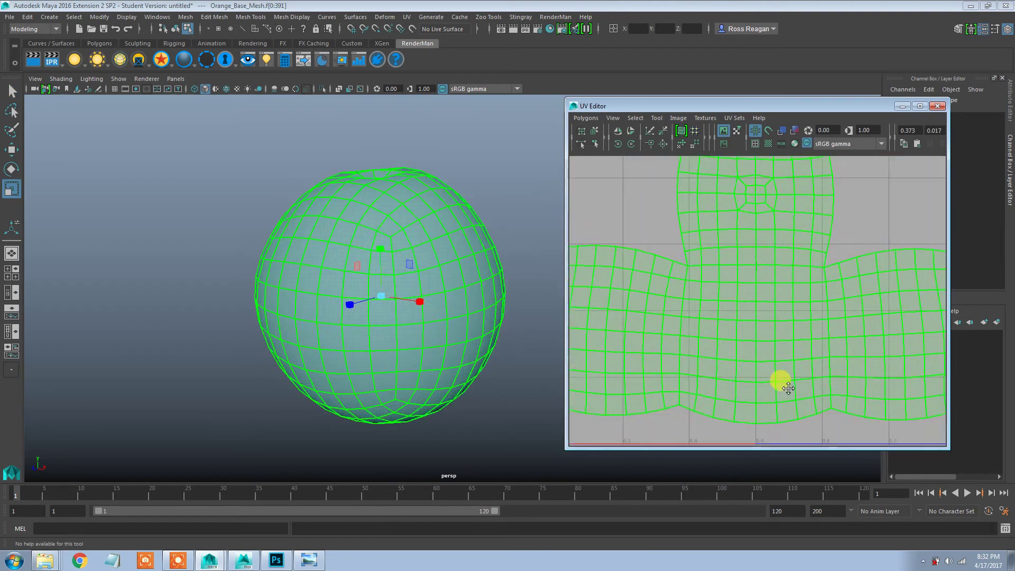
Step: Nudge the UV shell upward and enlarge it slightly so it spans nearly the tile's full height
scroll(782, 343, down, 2)
alt+middle_drag(766, 257, 767, 338)
scroll(769, 286, down, 3)
alt+middle_drag(776, 237, 779, 293)
key(w)
drag(766, 263, 765, 256)
key(r)
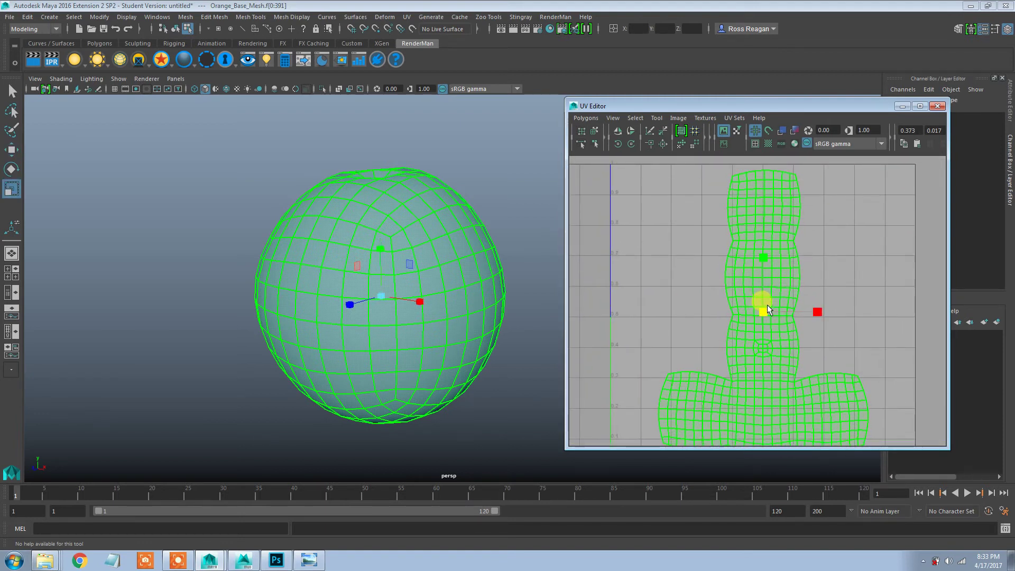
drag(760, 311, 763, 311)
Step: Lower the UV shell slightly, move it close to the left edge of the 0–1 tile, and clear the selection
key(w)
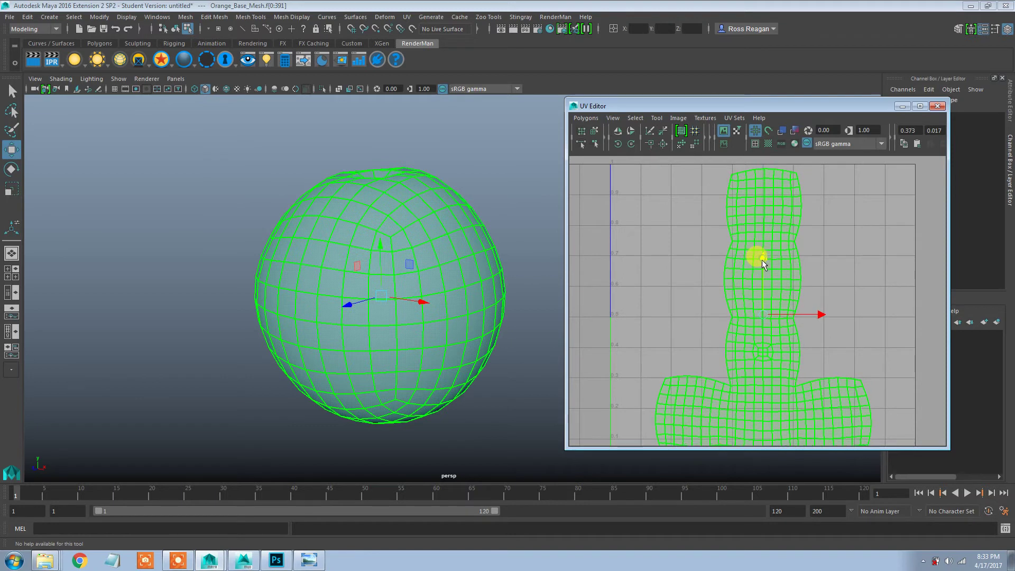
alt+middle_drag(780, 318, 754, 258)
drag(740, 204, 741, 207)
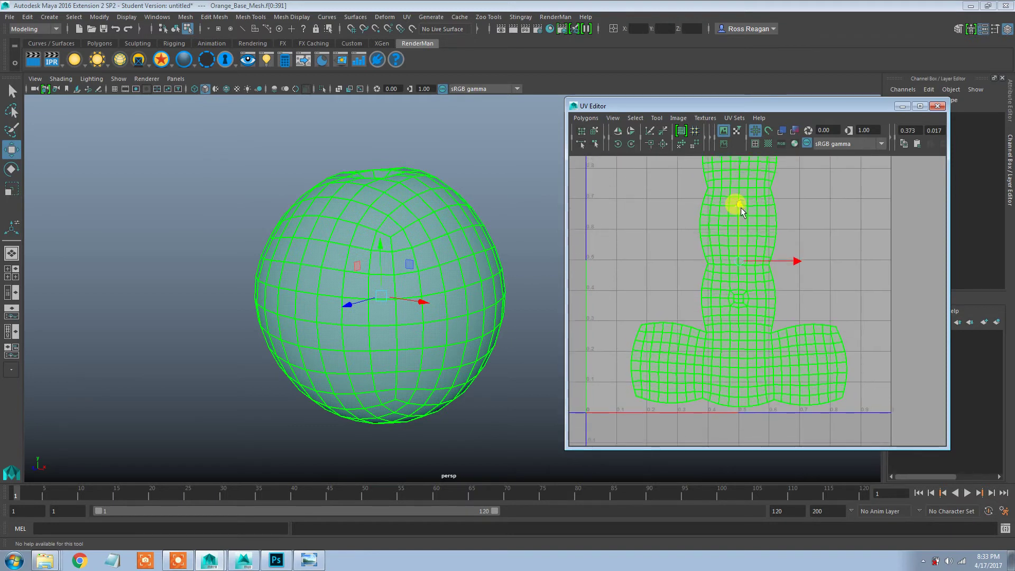
drag(796, 259, 759, 264)
alt+middle_drag(759, 265, 777, 313)
alt+right_drag(833, 311, 776, 302)
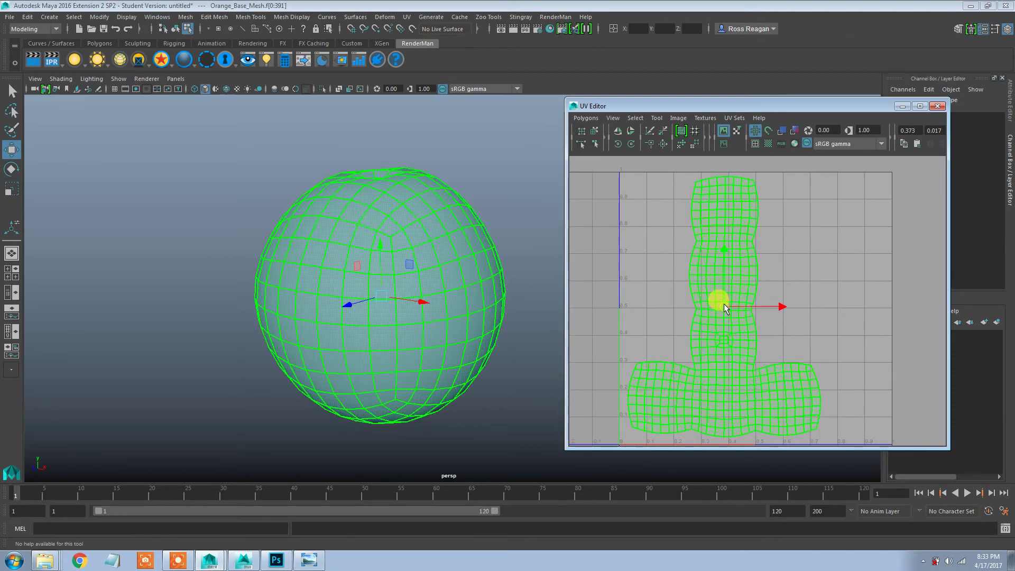
alt+middle_drag(723, 304, 710, 257)
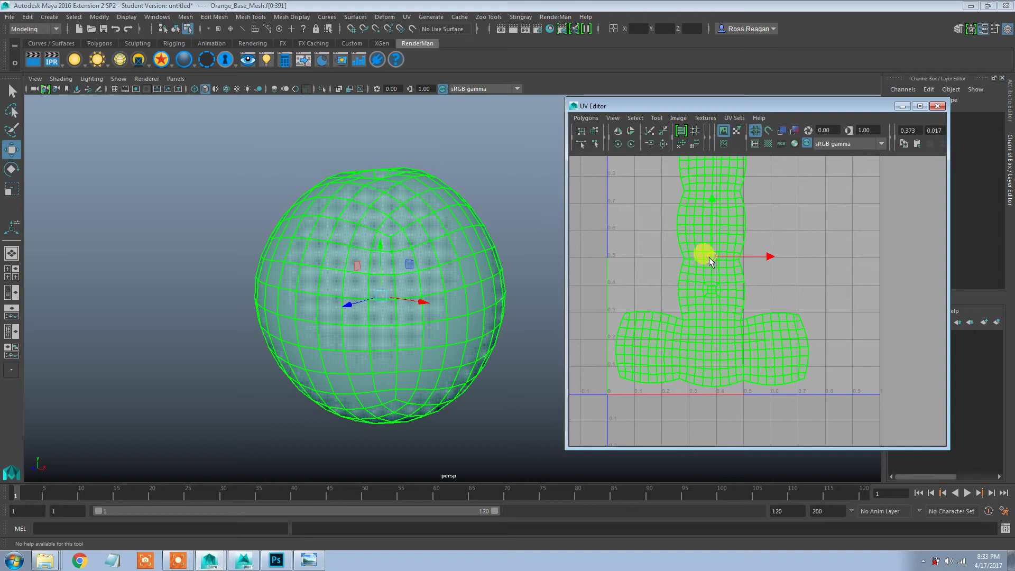
drag(709, 257, 706, 258)
alt+middle_drag(735, 265, 733, 287)
scroll(732, 287, down, 2)
key(q)
click(829, 285)
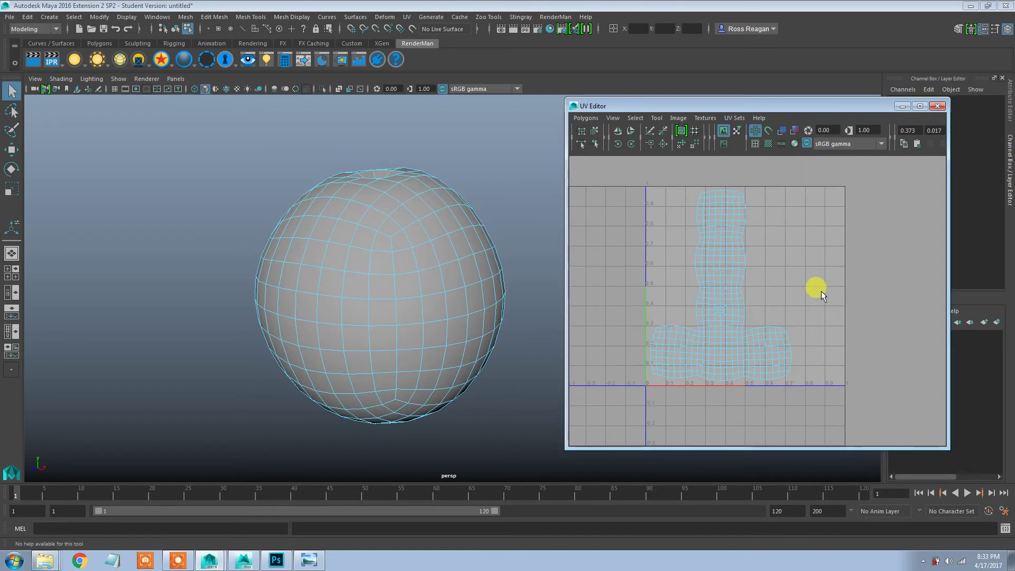
Step: Show the checkered tiles temporarily and examine the pattern around the orange for stretching and visible seams
click(697, 237)
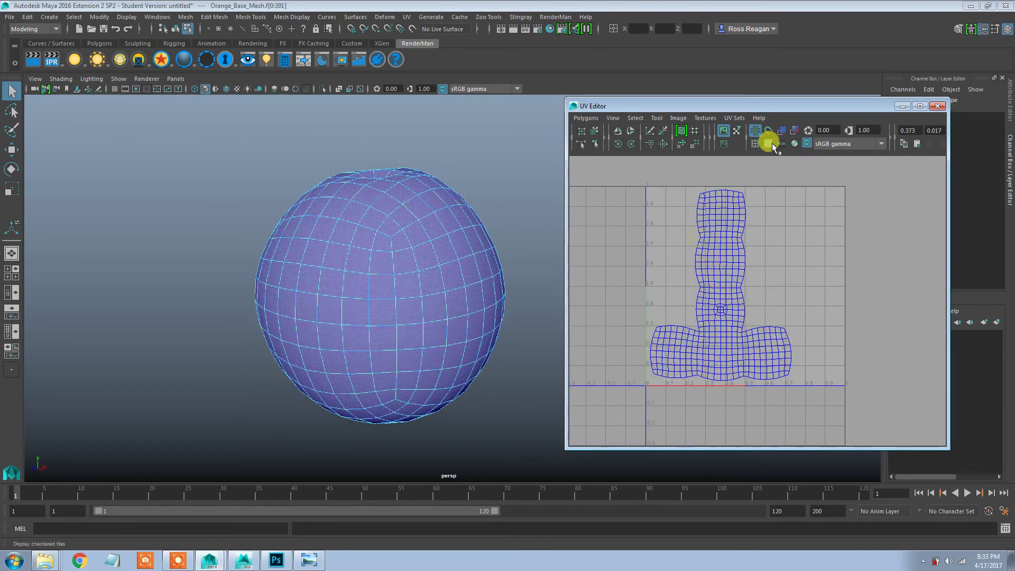
click(766, 144)
alt+drag(442, 256, 478, 228)
click(503, 289)
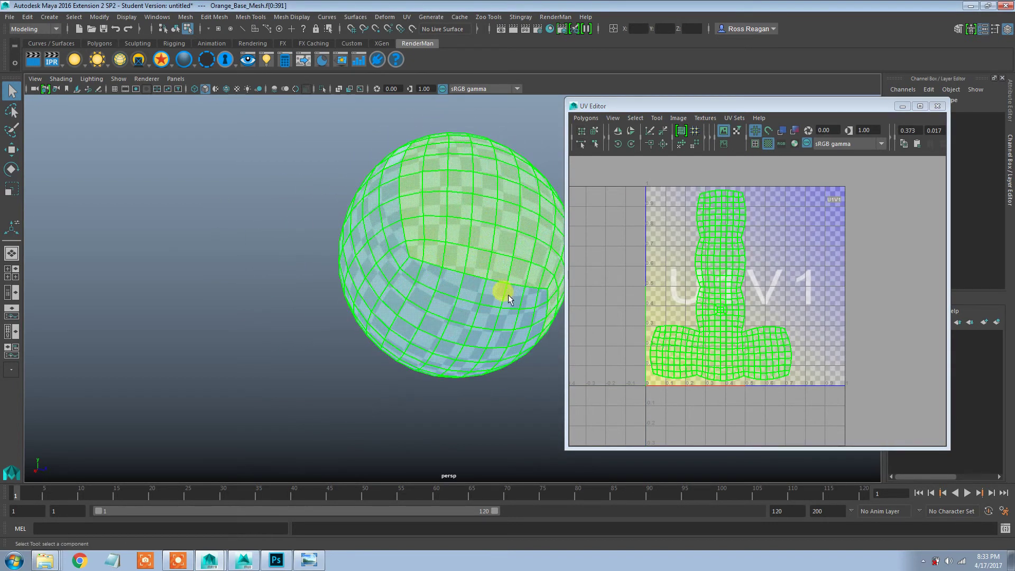
alt+drag(510, 290, 399, 308)
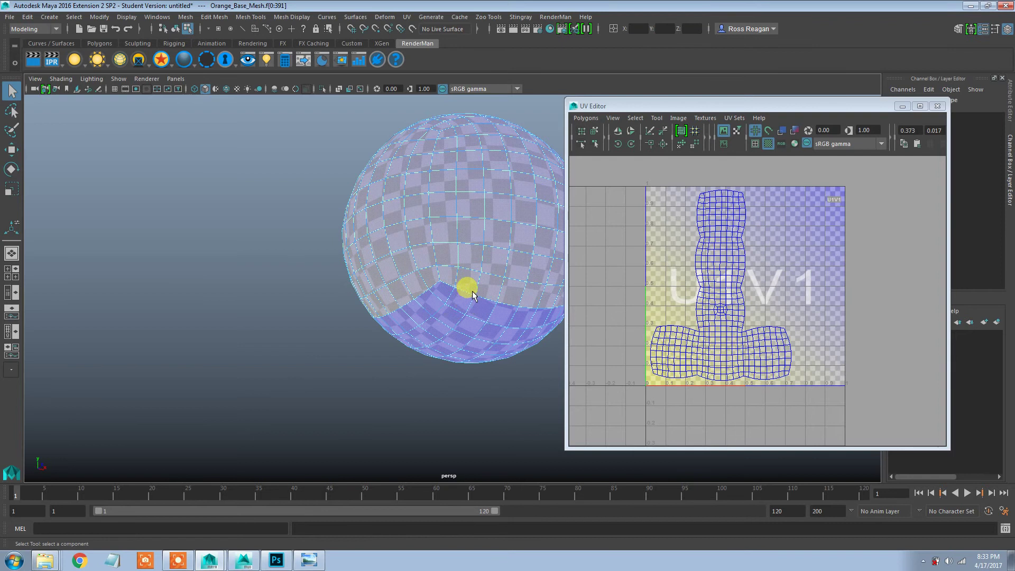
alt+drag(472, 295, 496, 354)
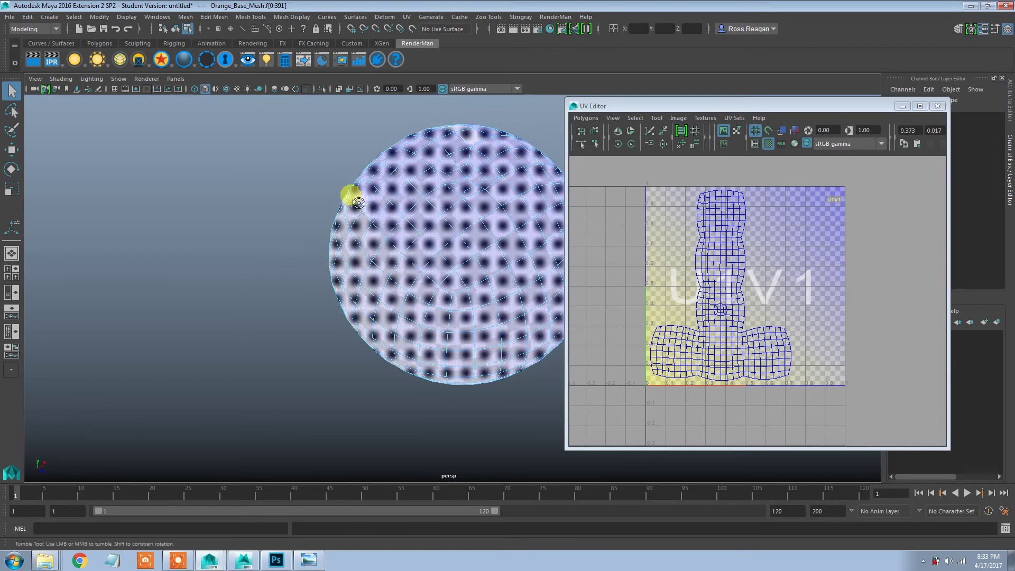
alt+drag(358, 203, 439, 232)
scroll(427, 190, up, 3)
scroll(423, 232, down, 5)
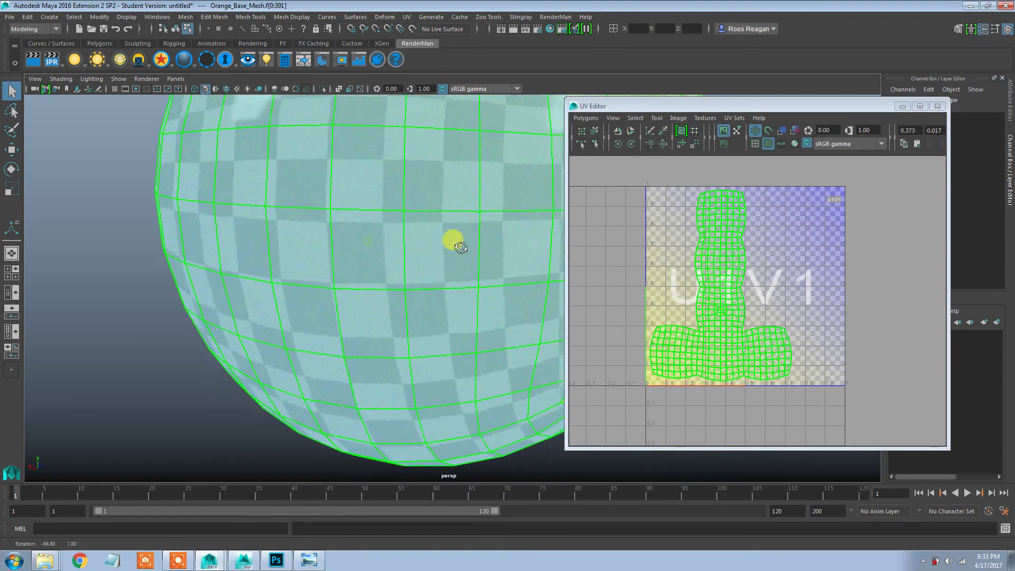
key(F8)
alt+drag(424, 256, 358, 287)
click(768, 144)
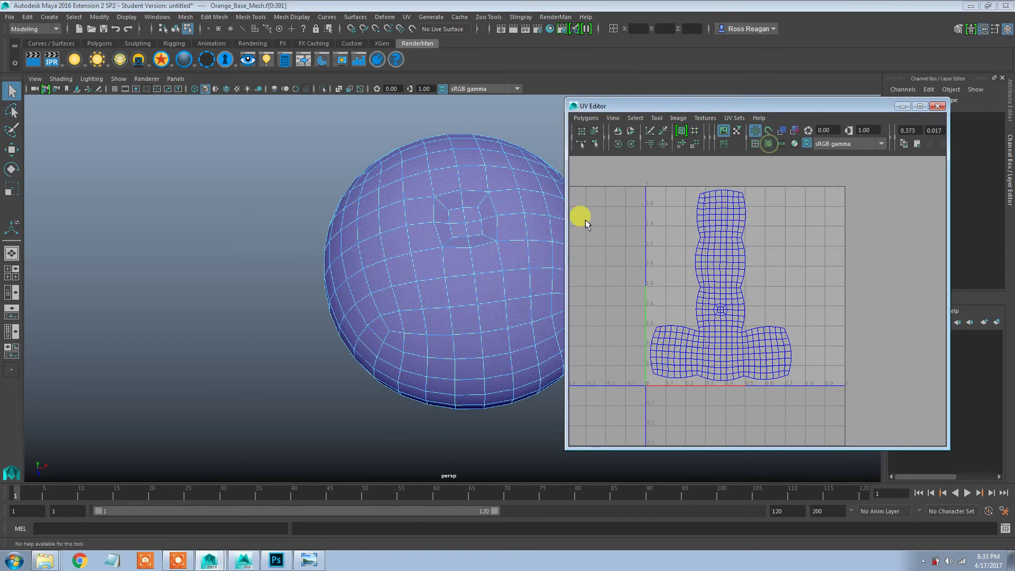
Step: Return the orange to object mode and close the UV Editor
right_drag(451, 186, 497, 173)
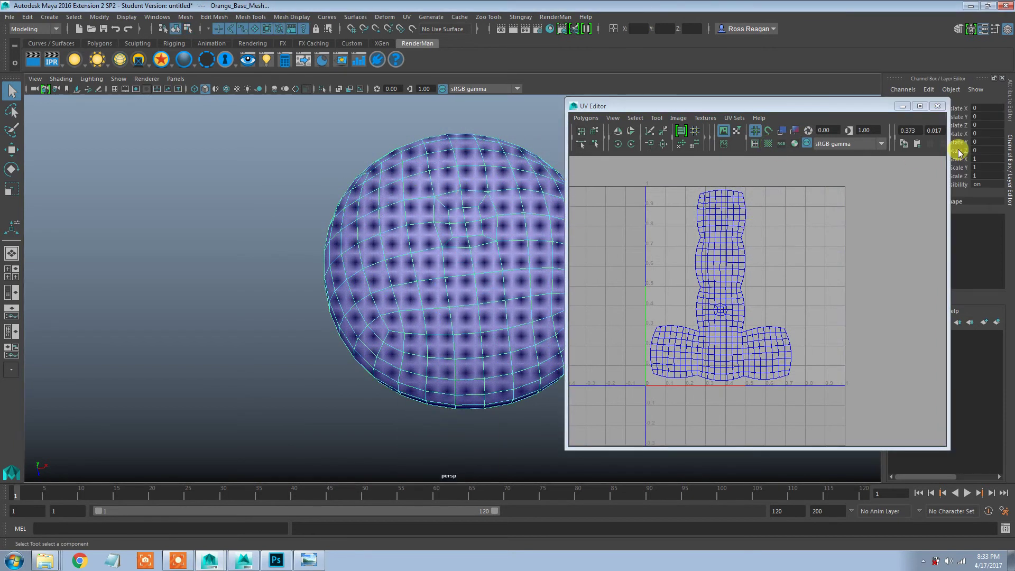
click(940, 107)
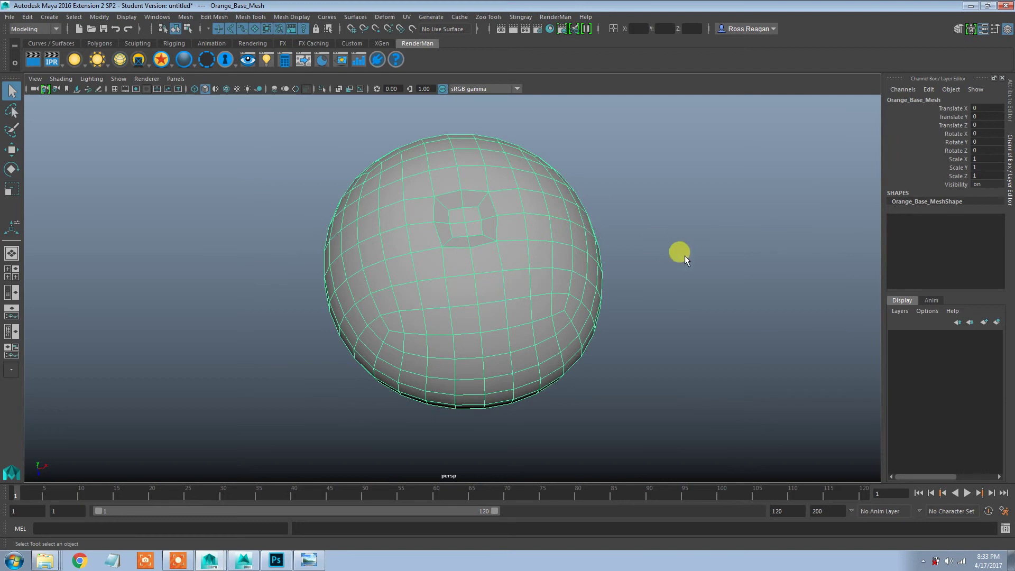
alt+drag(685, 259, 593, 264)
key(w)
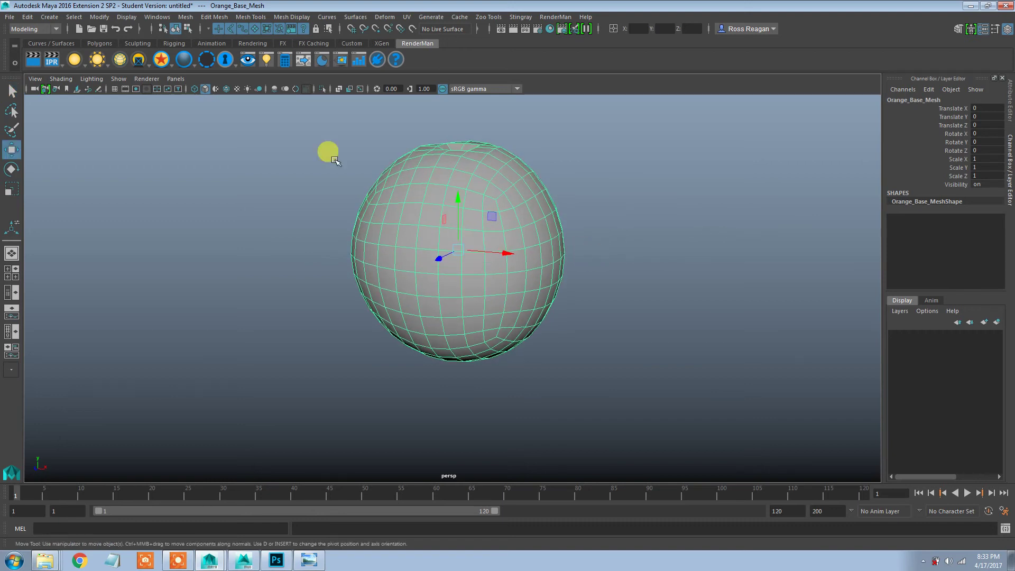
key(q)
Step: Save the scene as a Maya ASCII file named Orange_Base_Mesh in the MB_VIDEO_TUT project's scenes folder
key(ctrl+s)
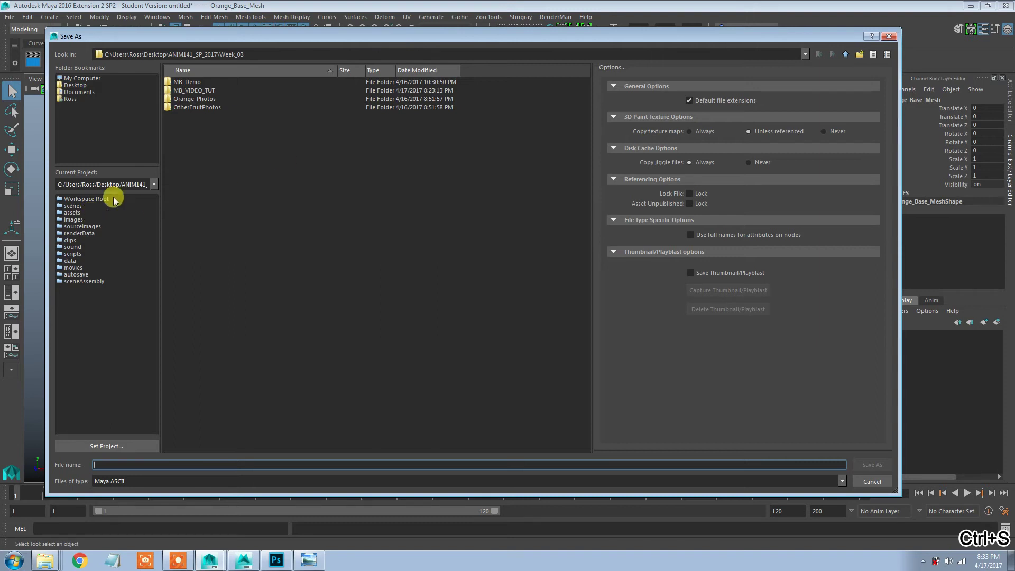
click(154, 184)
click(136, 214)
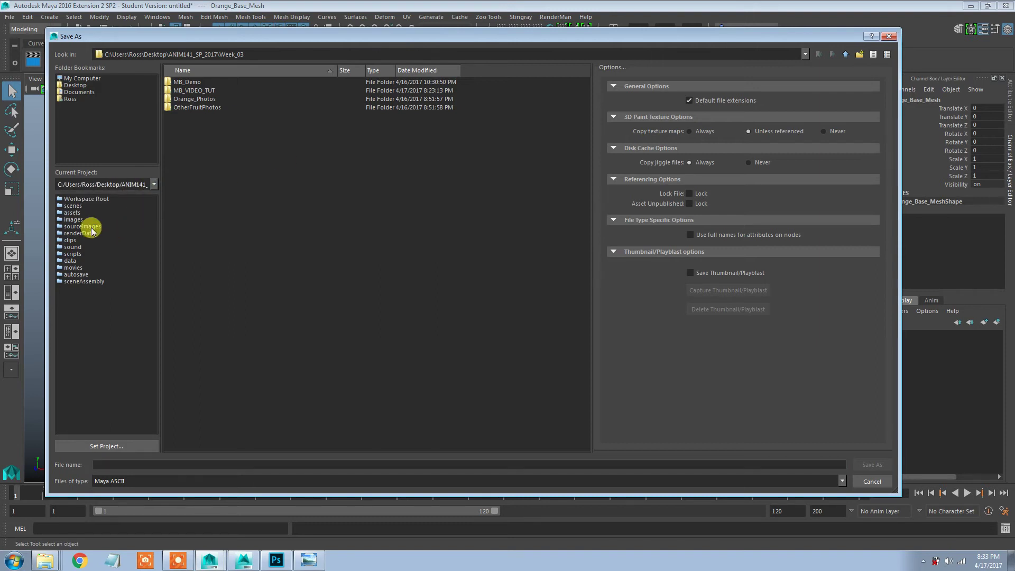
click(73, 207)
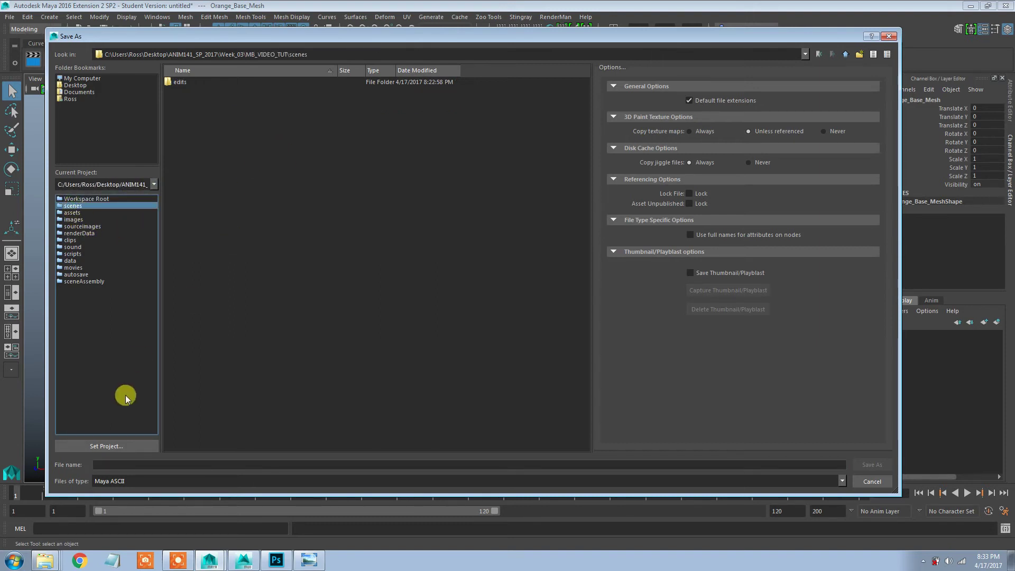
click(133, 459)
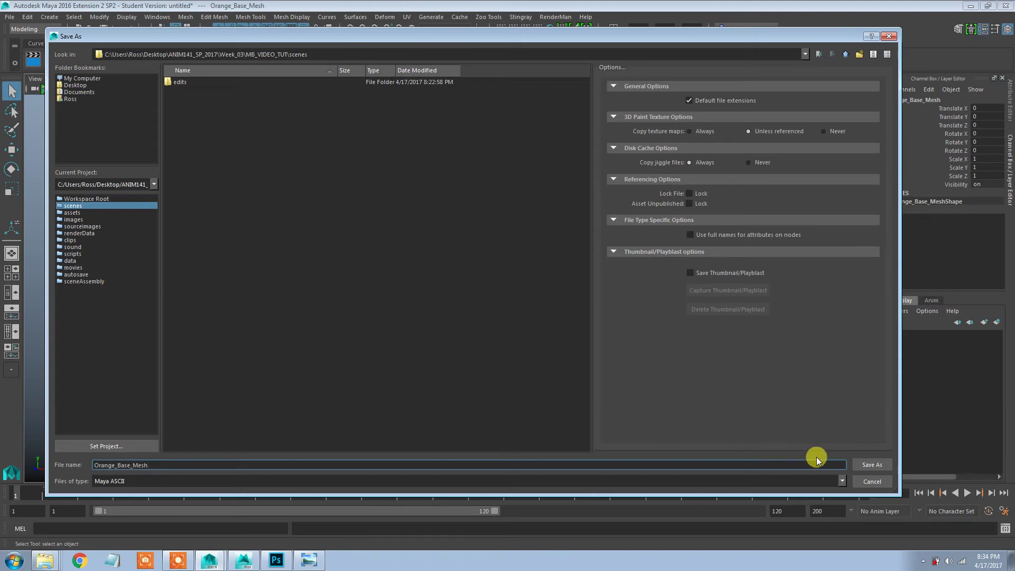
click(870, 464)
Step: Select the orange mesh and open the export options for the current selection
click(487, 290)
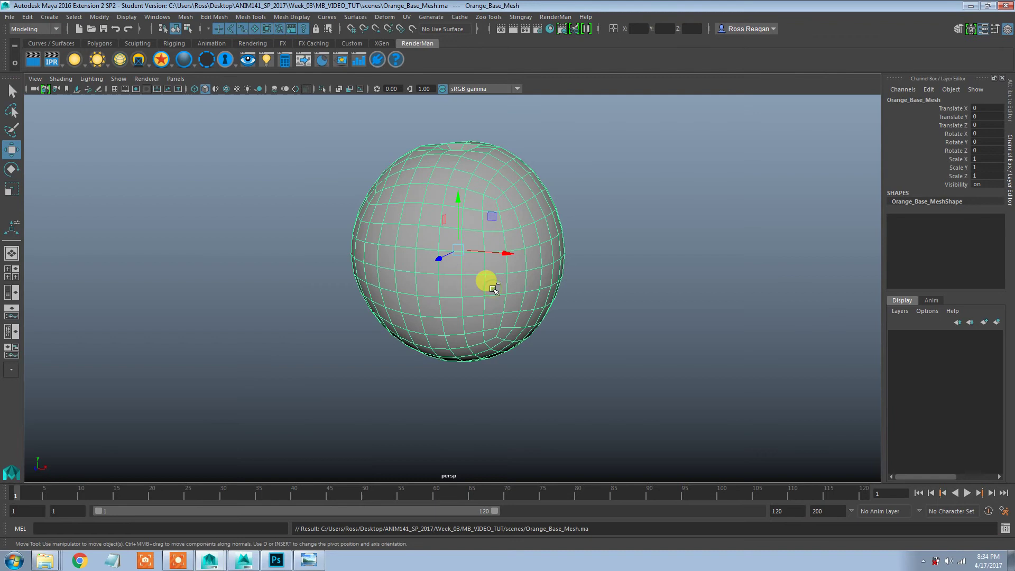
alt+drag(573, 289, 558, 290)
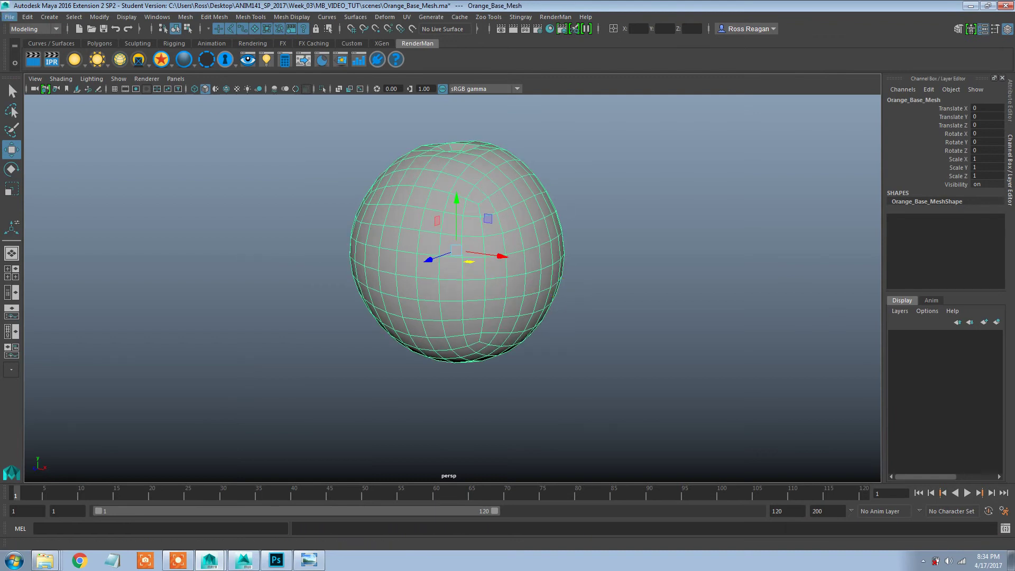
click(10, 17)
click(10, 16)
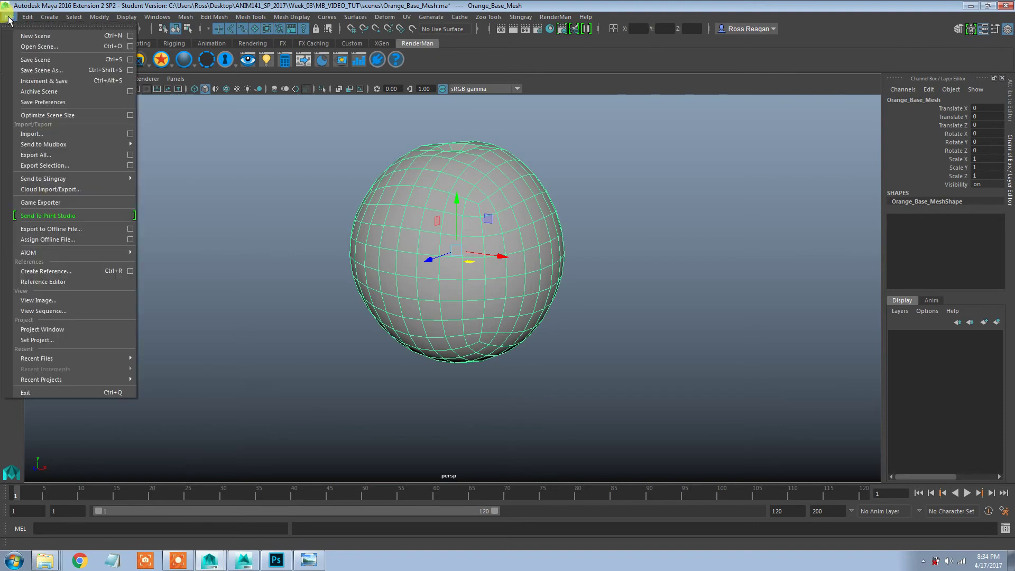
click(90, 146)
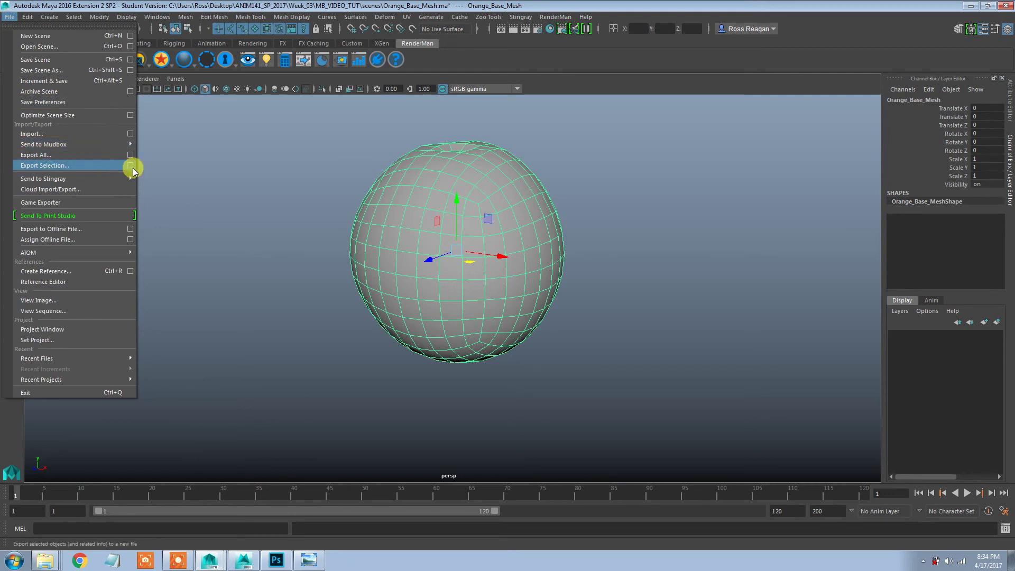
click(118, 166)
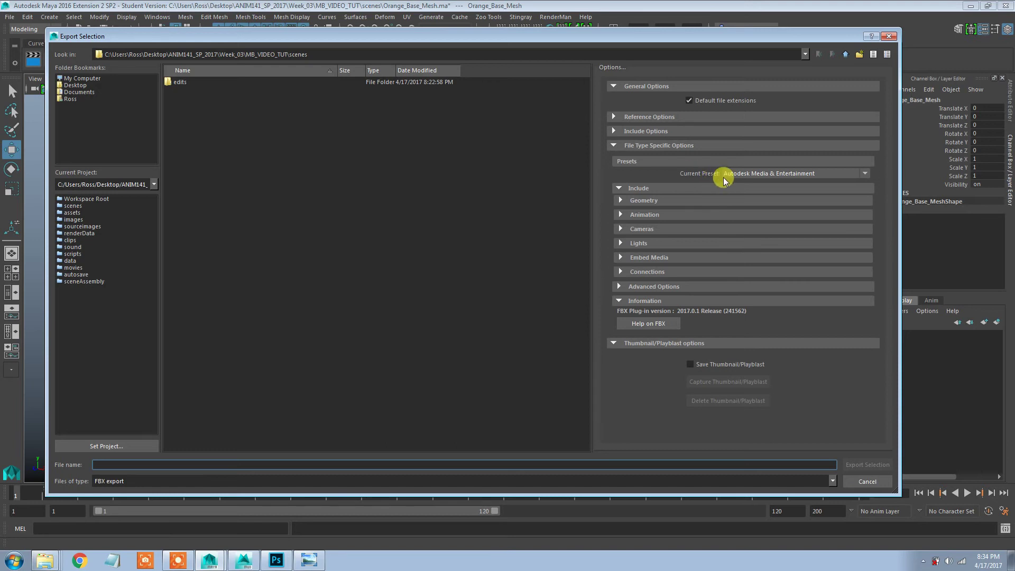
Step: Review the FBX geometry options and exclude animation from the export
click(678, 146)
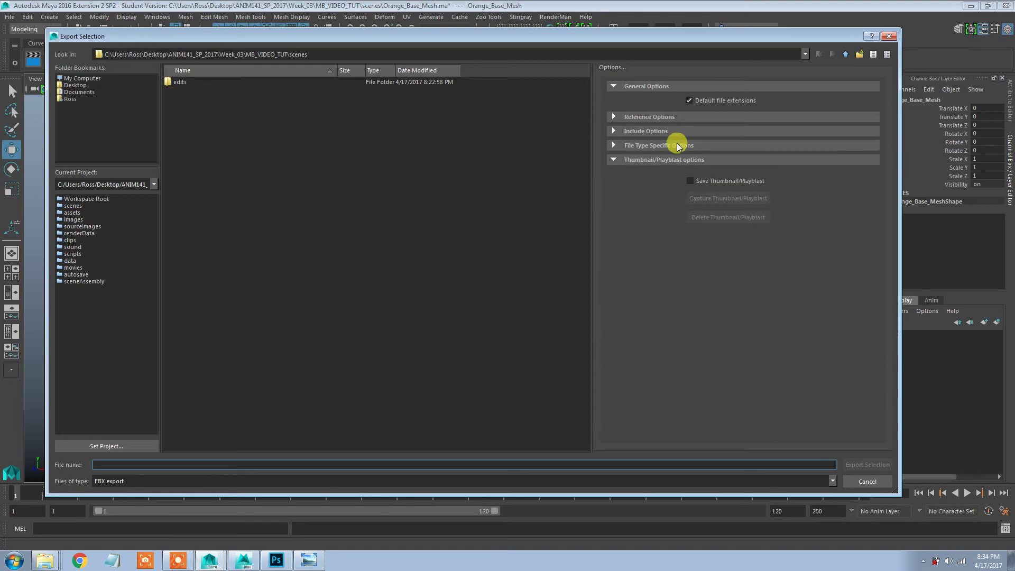
click(678, 144)
click(657, 204)
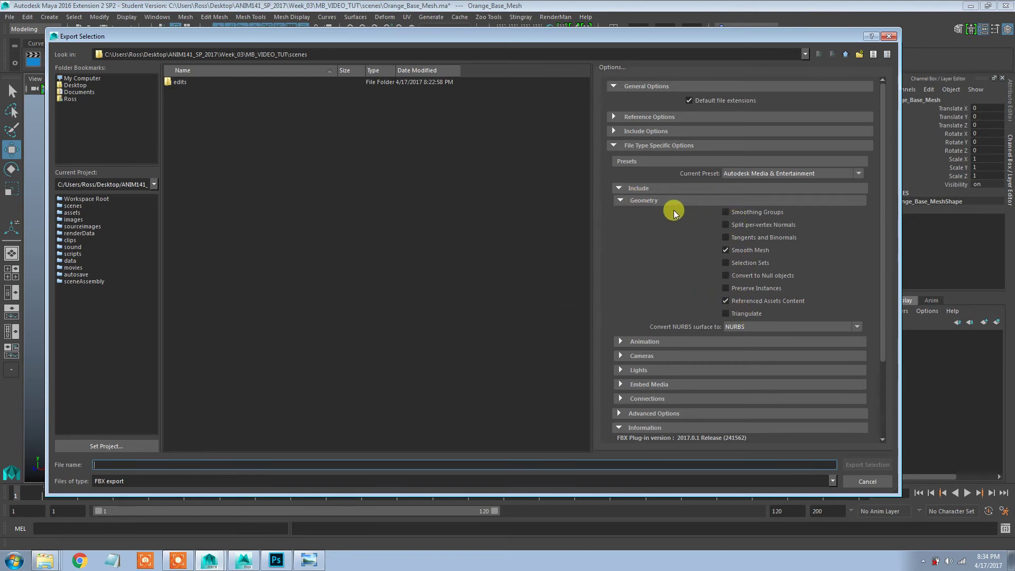
click(658, 200)
click(656, 215)
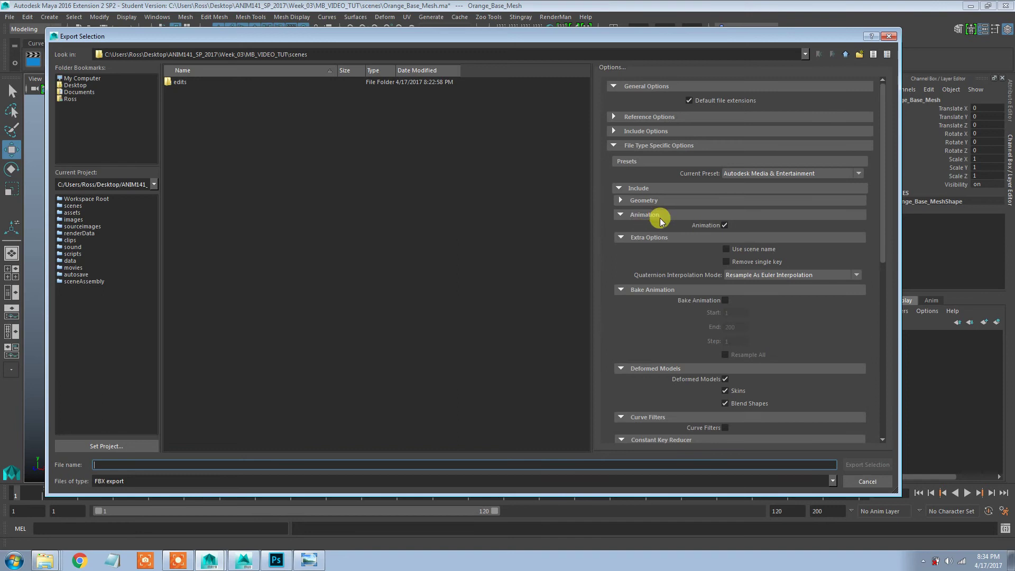
click(725, 226)
click(680, 215)
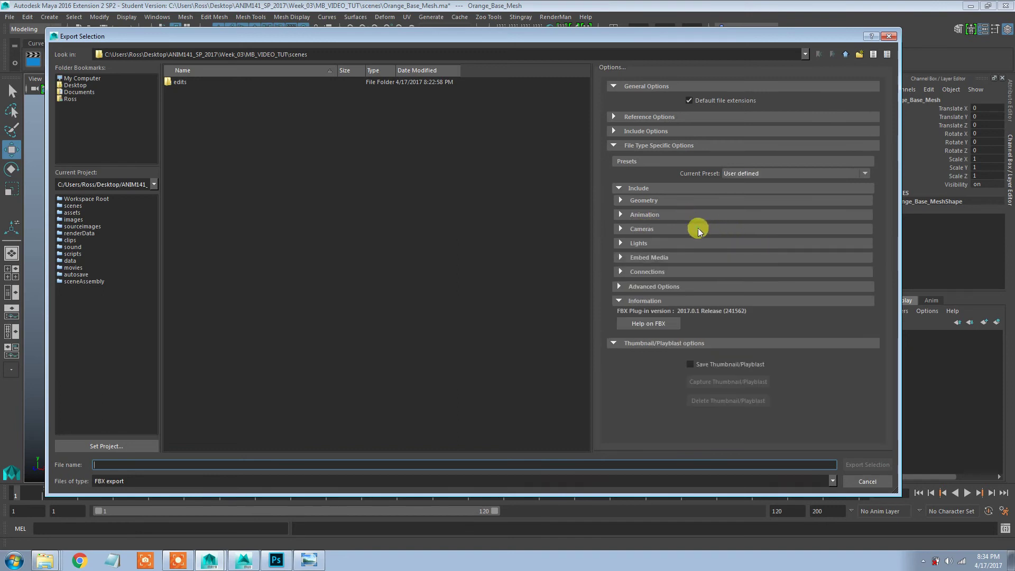
Step: Exclude lights from the FBX export, review the camera, embedded media and connection settings, and collapse the file type options
click(696, 228)
click(707, 228)
click(697, 243)
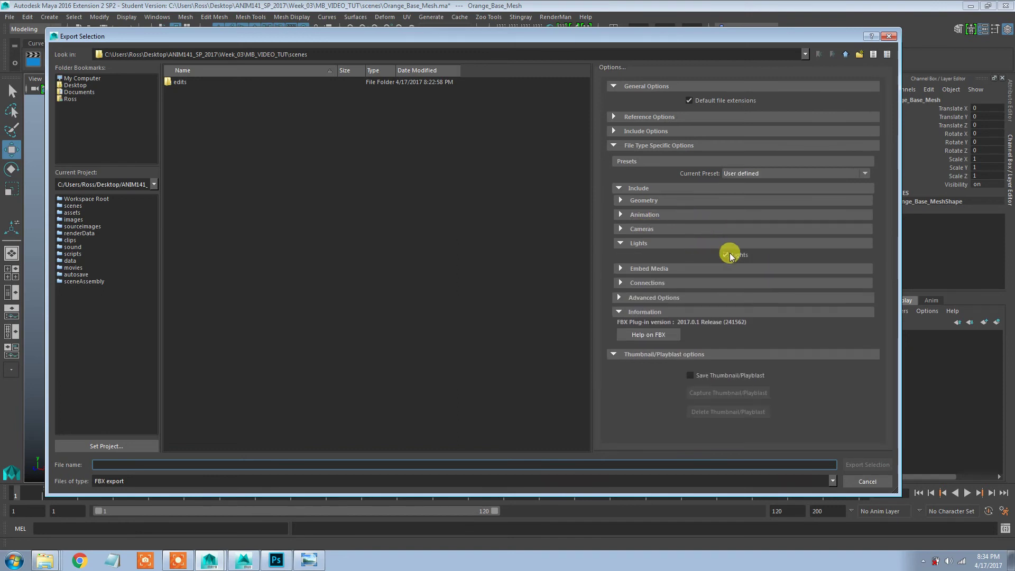
click(699, 268)
click(693, 293)
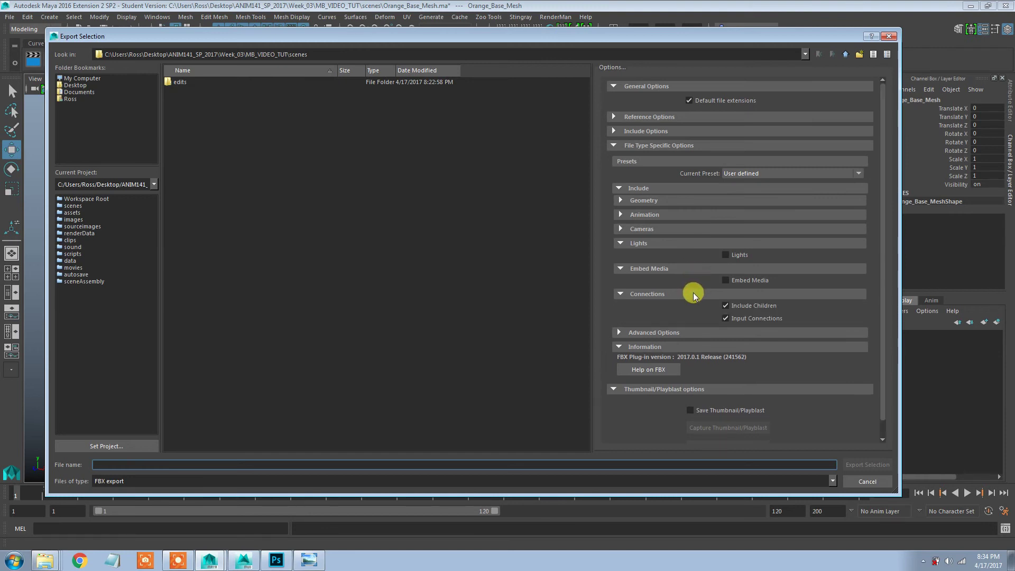
click(695, 294)
click(677, 243)
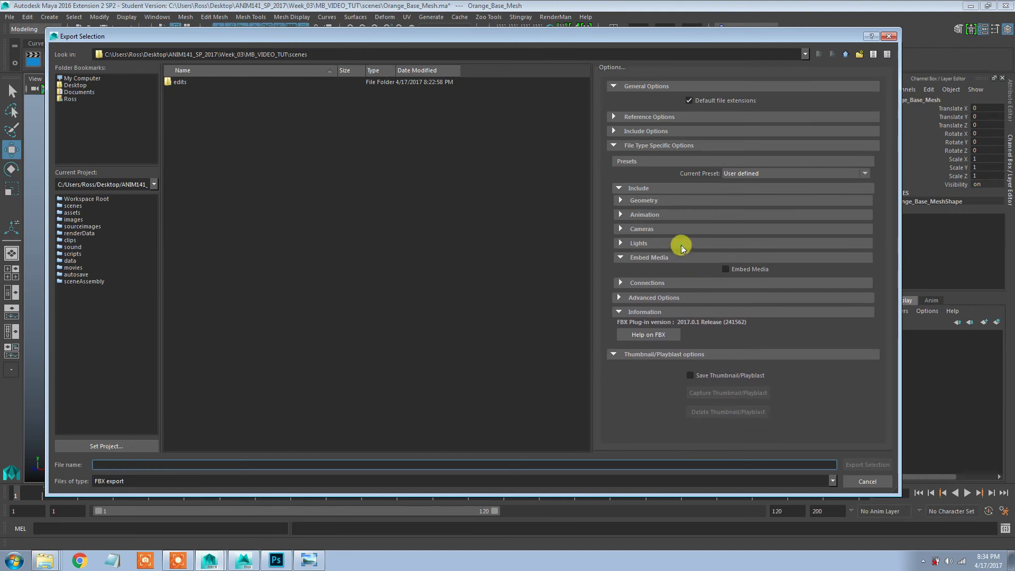
click(678, 258)
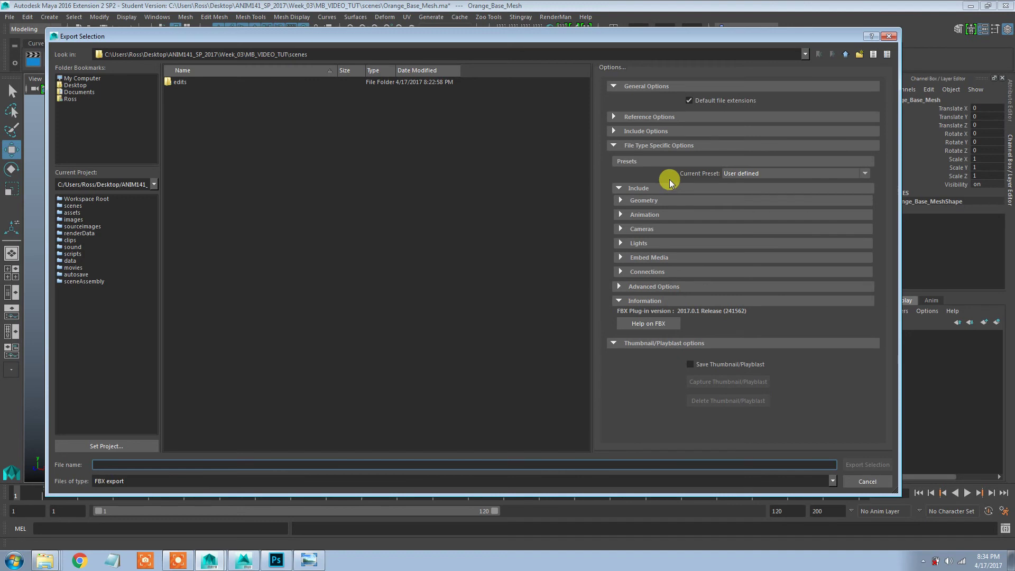
click(669, 146)
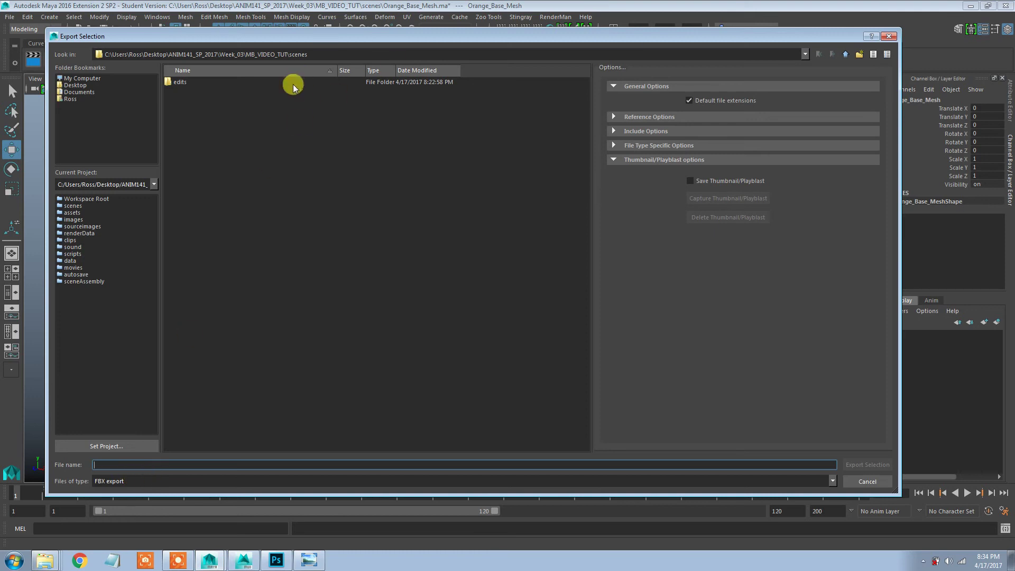
Step: Create a folder named Orange_Exports inside the project's scenes folder and open it as the export location
right_click(222, 121)
click(248, 136)
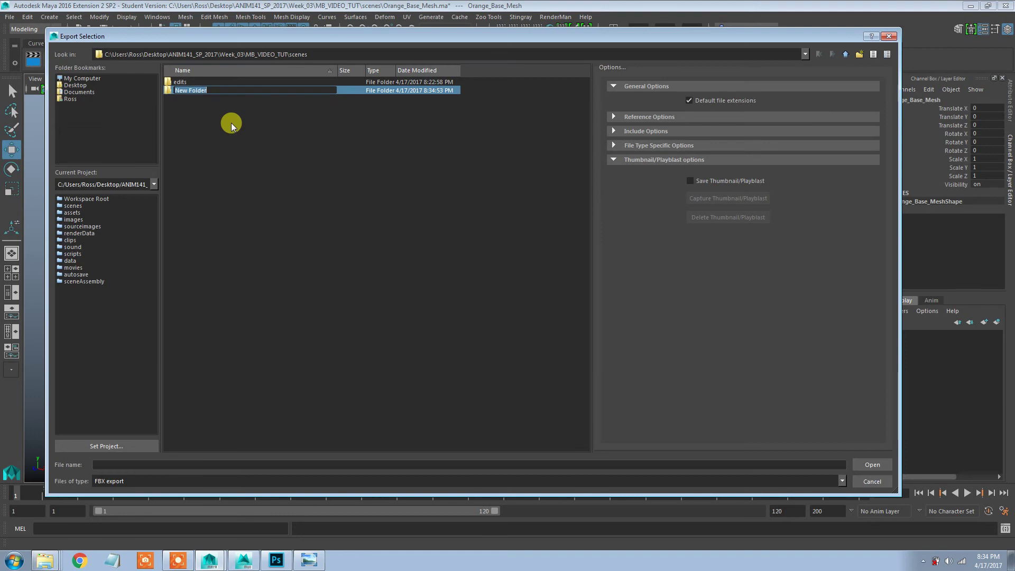
text(Exports)
key(Home)
text(Orange_)
key(Return)
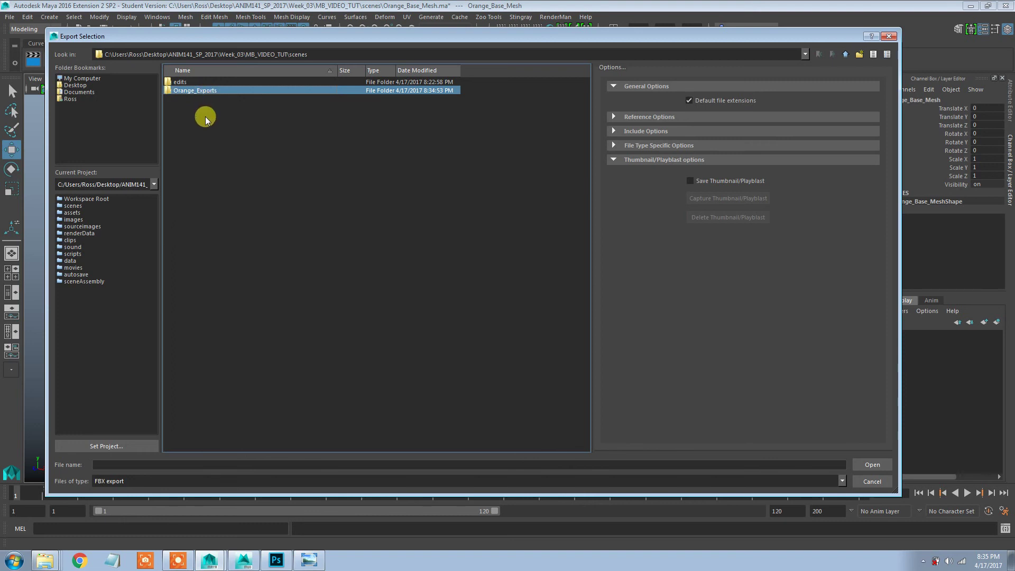
double_click(205, 91)
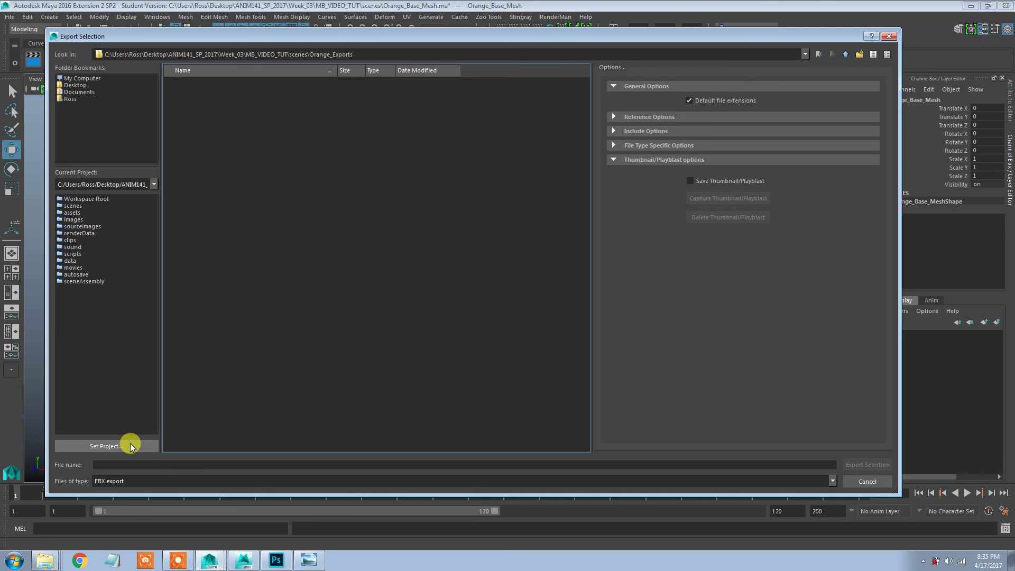
Step: Export the selected orange as an FBX file named Orange_Base_Mesh_Export and clear the selection
click(121, 463)
text(O)
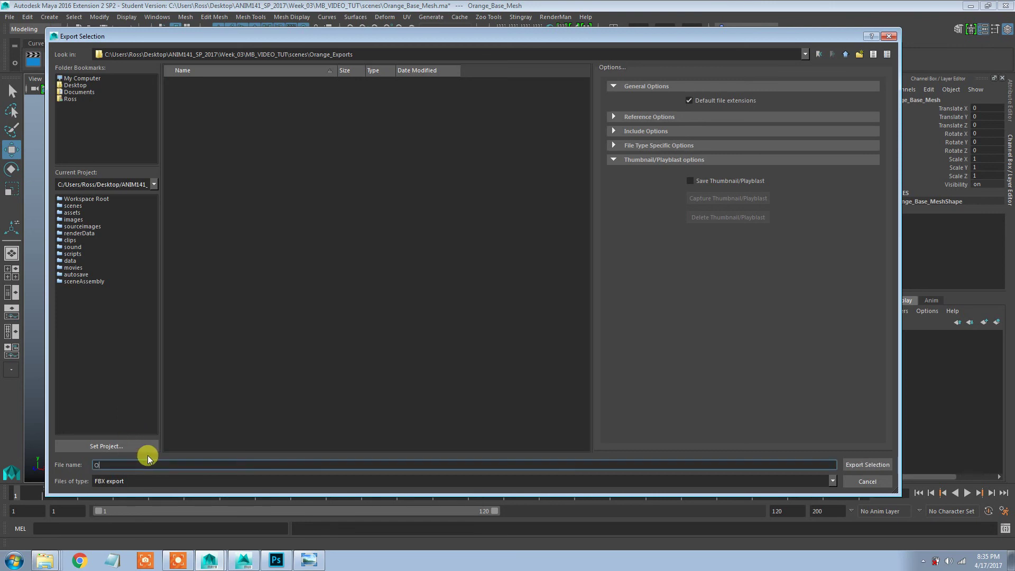
text(range_Base_Mesh_Export)
click(878, 472)
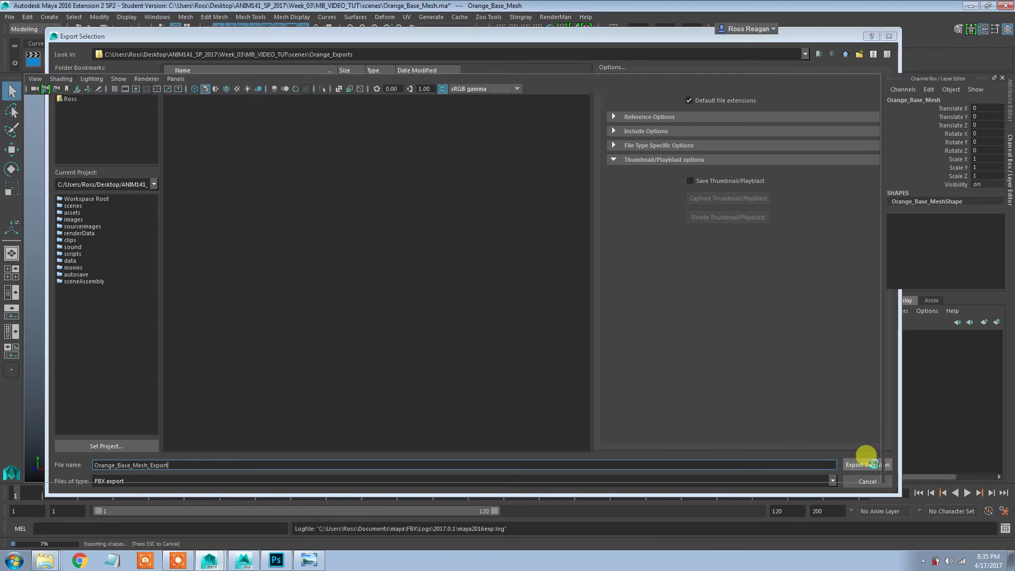
click(347, 350)
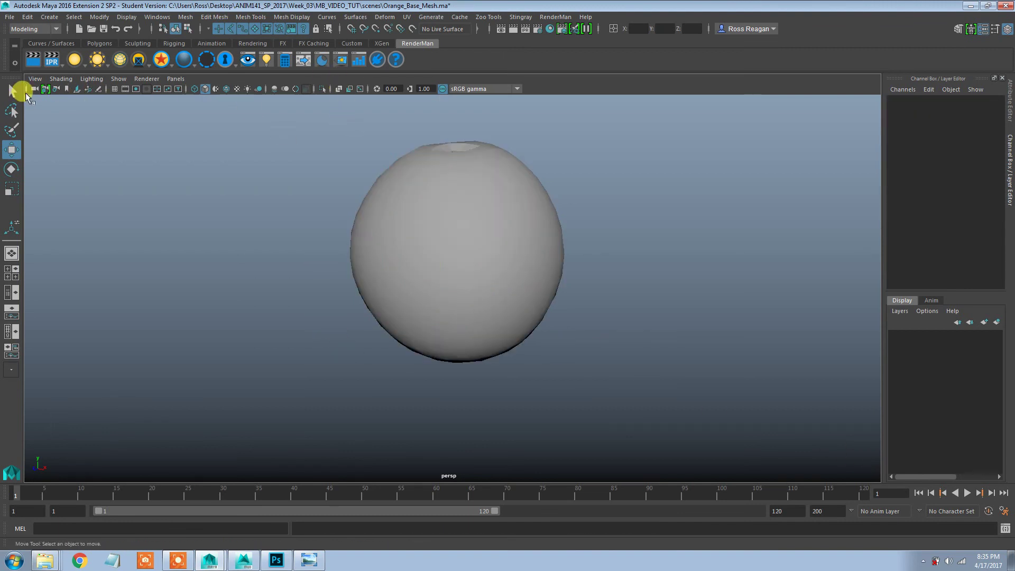
Step: Show the grid in the perspective view and save the scene under its existing name
click(114, 89)
scroll(284, 174, down, 2)
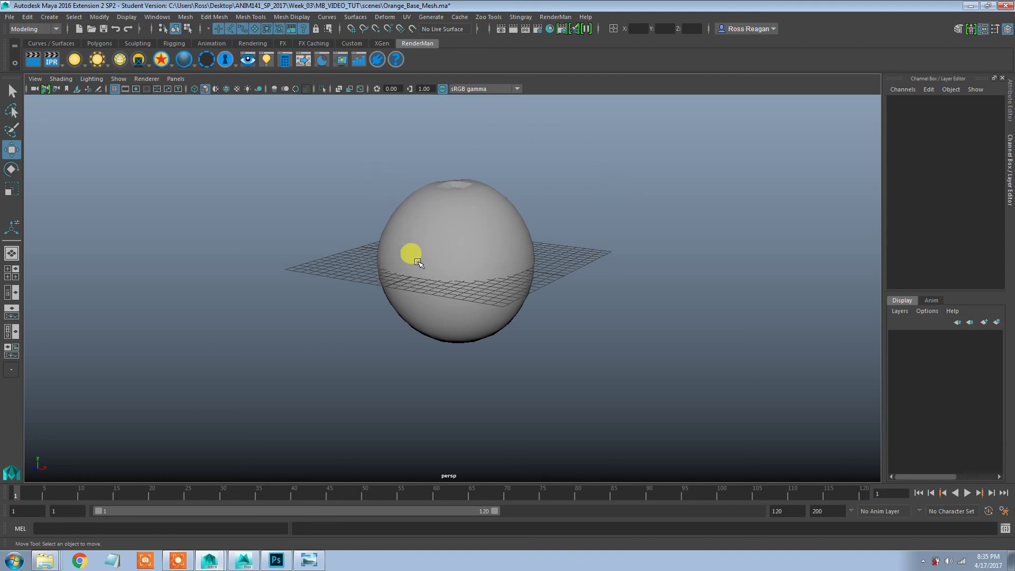
alt+drag(418, 263, 449, 244)
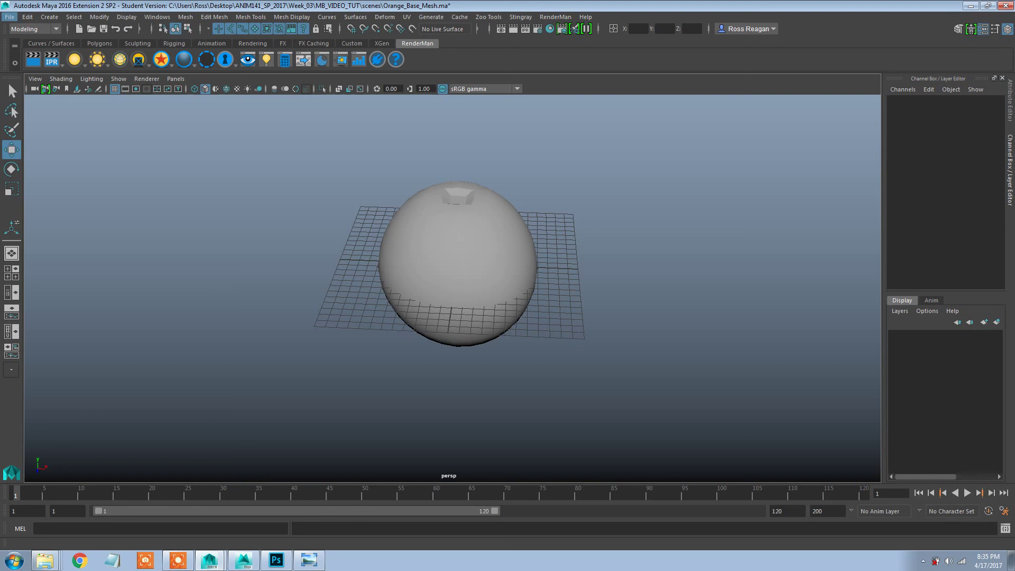
key(ctrl+s)
click(482, 288)
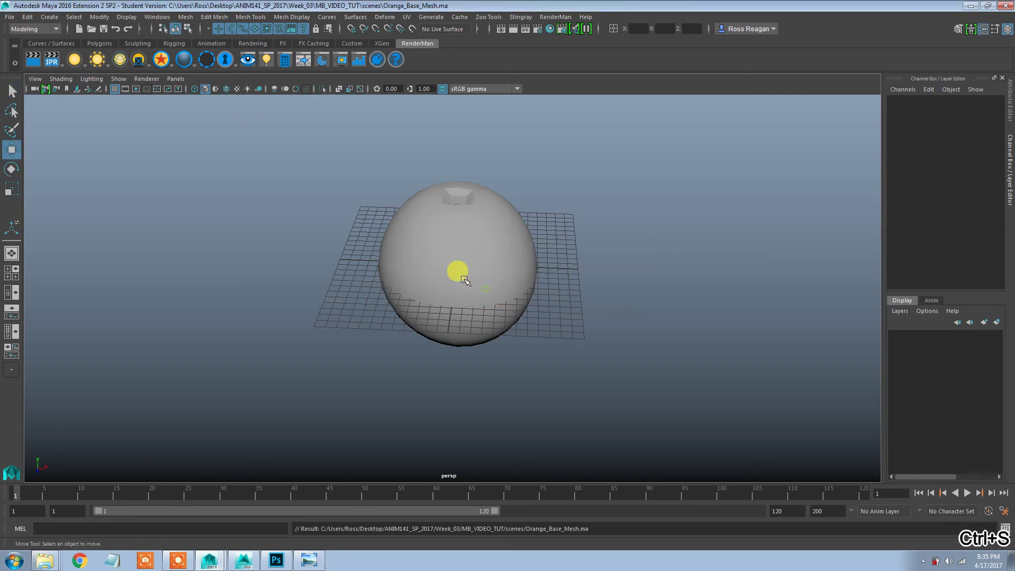
Step: Start a new empty scene and switch to Mudbox
click(8, 18)
click(22, 29)
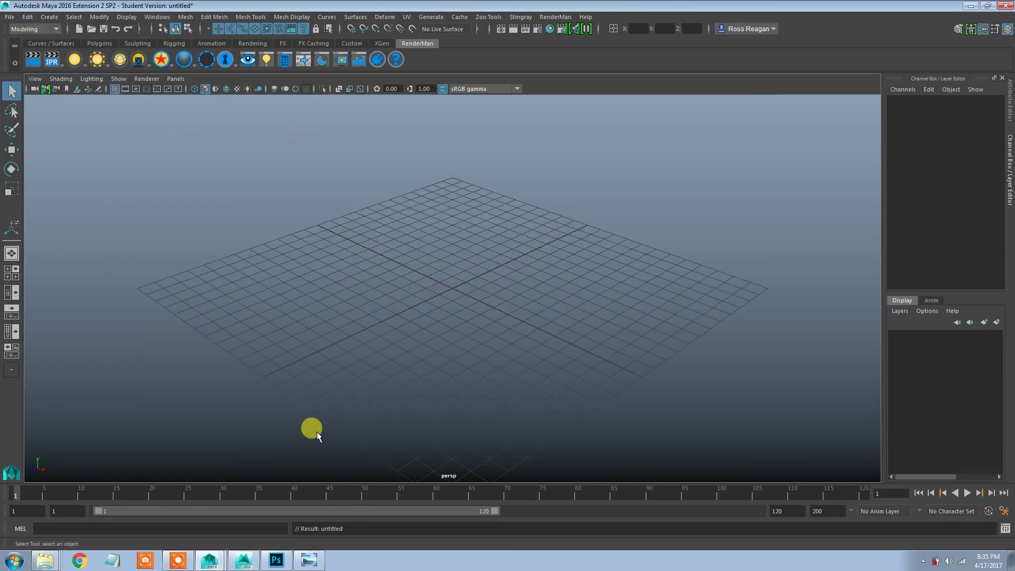
click(244, 559)
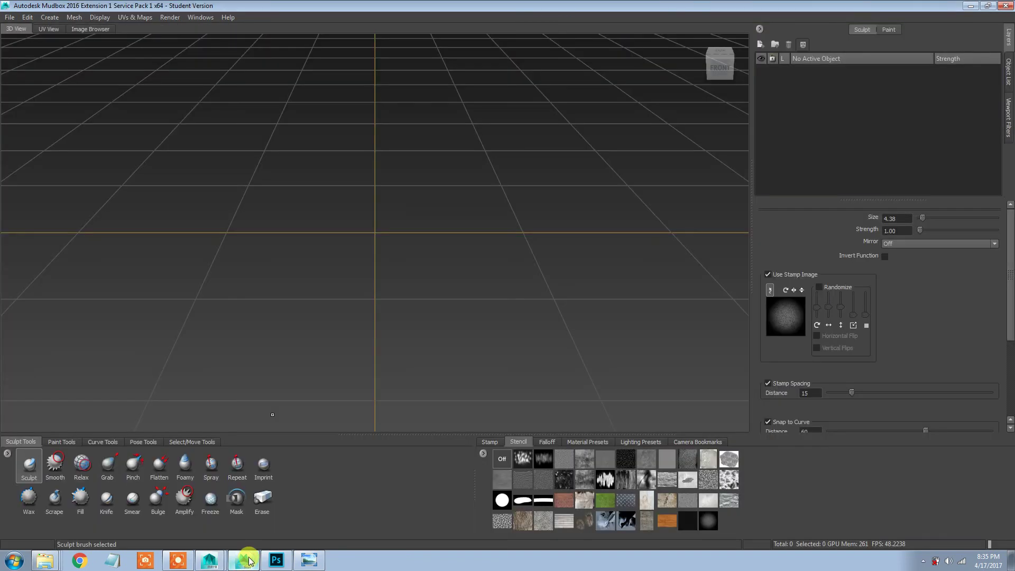